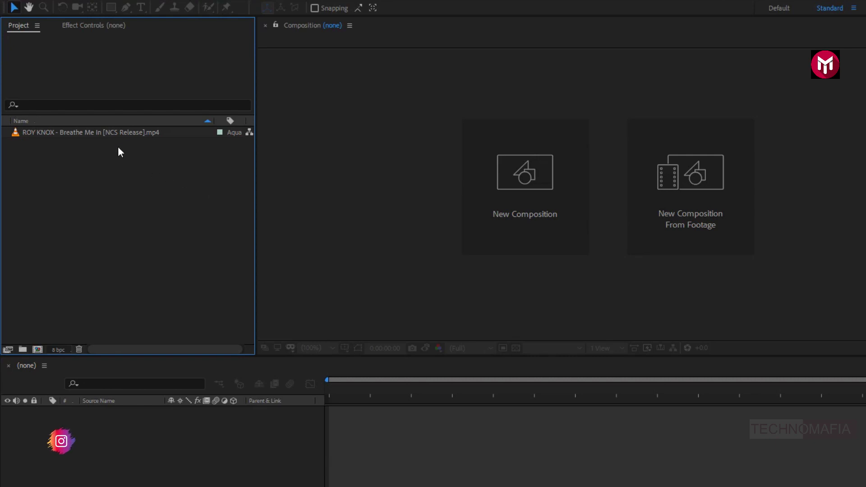
Create the Music Video composition at 1920×1080, 30 fps with a 0:00:20:00 duration.
click(104, 133)
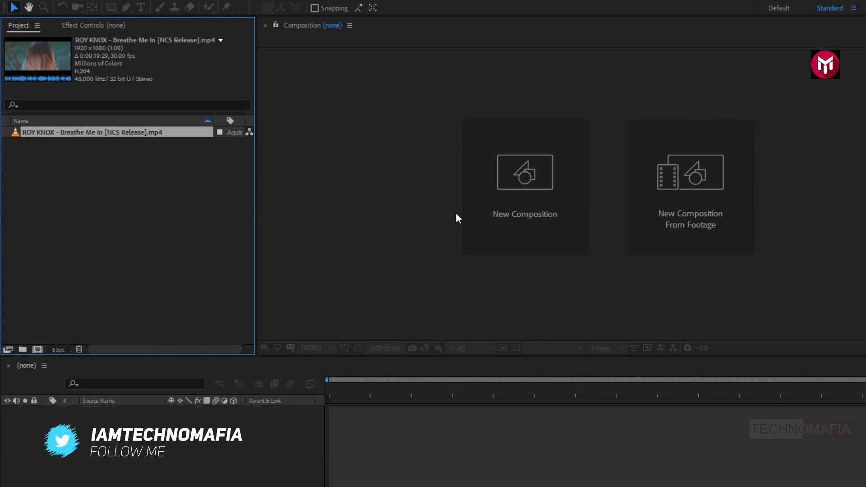
click(499, 199)
text(Music)
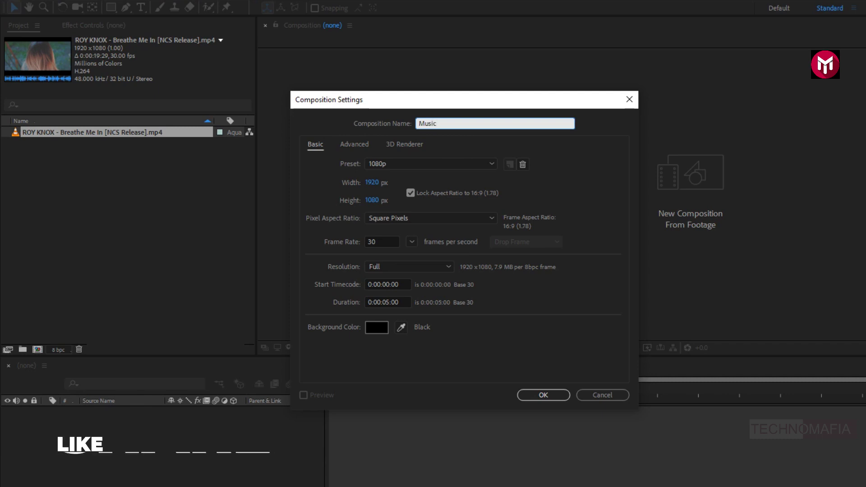
text( Vid)
text(eo)
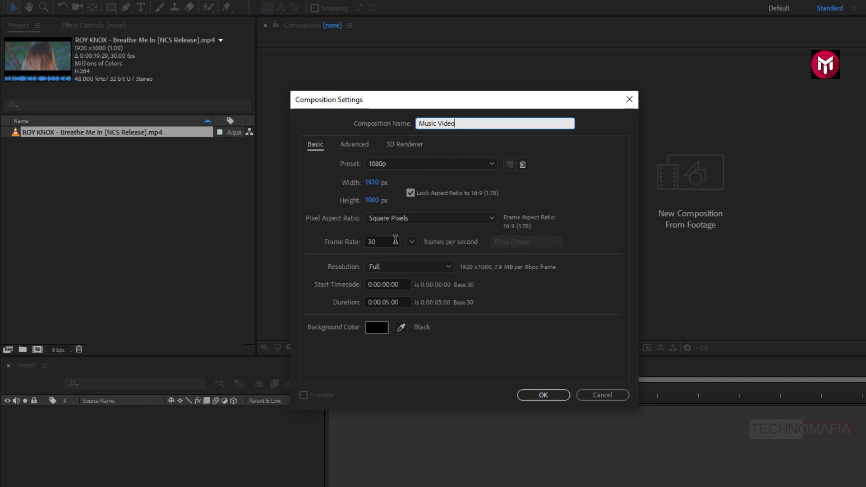
click(383, 301)
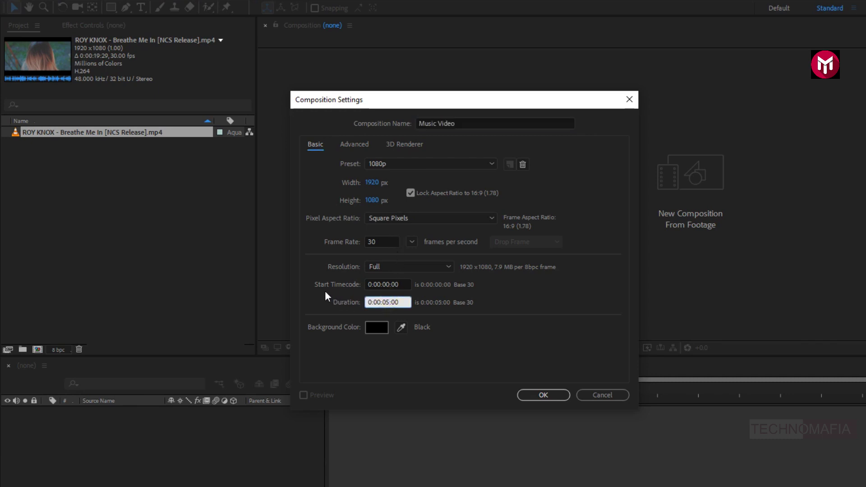
key(BackSpace)
key(BackSpace)
text(20)
click(544, 394)
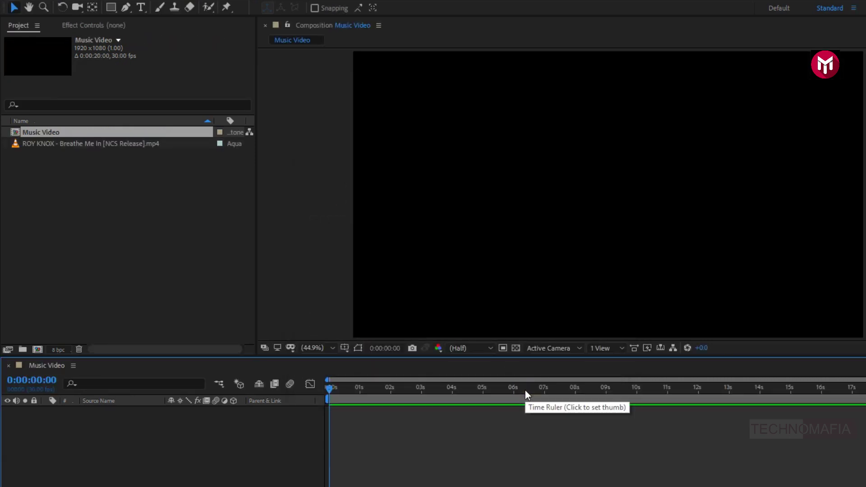
Drag the ROY KNOX mp4 into the timeline as a layer and preview it playing.
click(35, 146)
drag(40, 146, 103, 436)
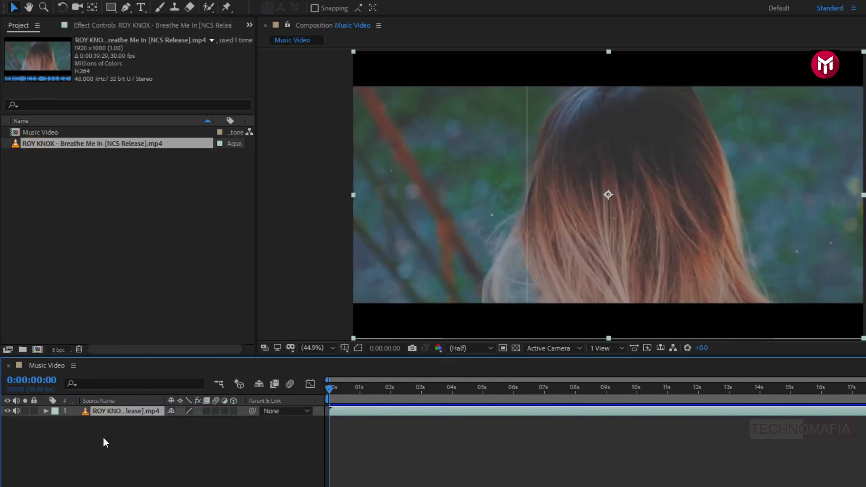
key(space)
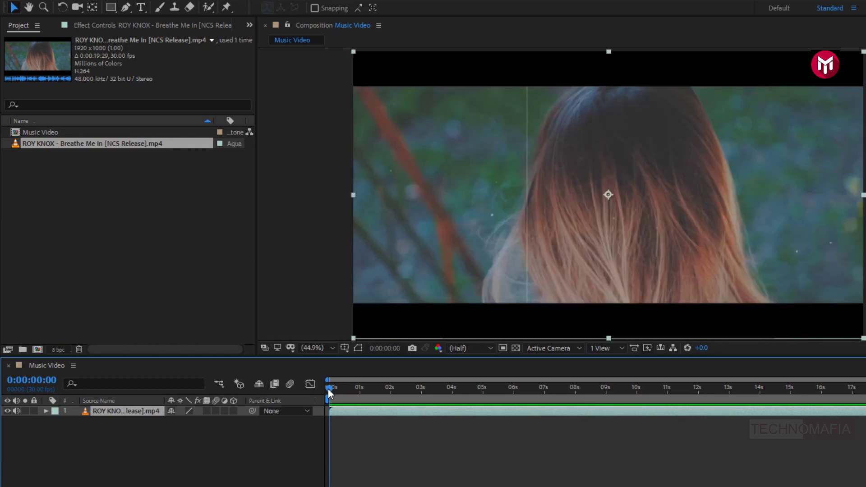
Add a two-line text layer reading When / You Feel in Kaushan Script.
click(141, 8)
click(713, 240)
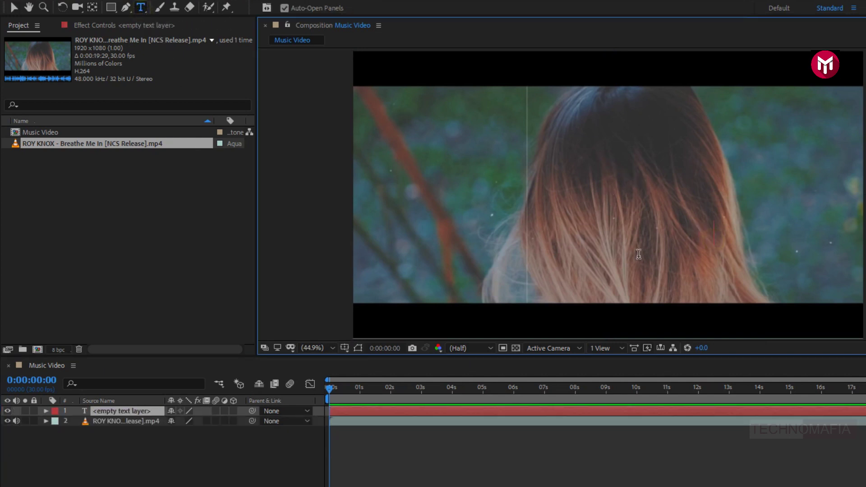
text(When)
key(Return)
text(You Feel)
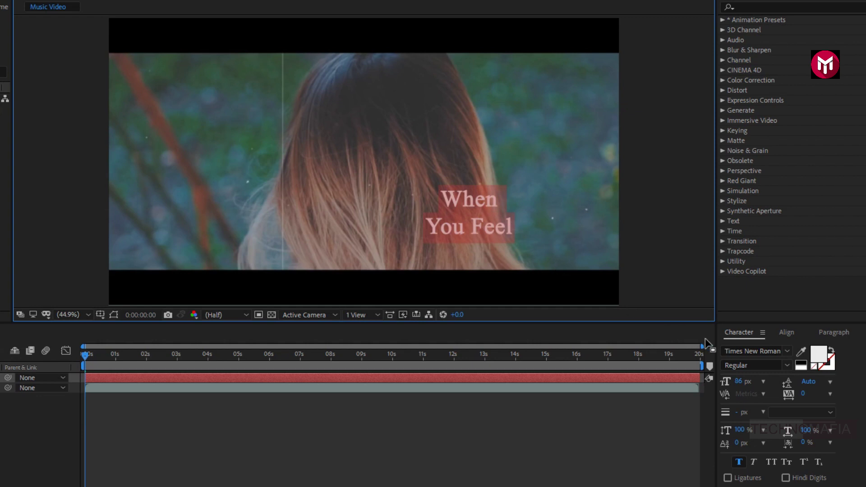
click(739, 350)
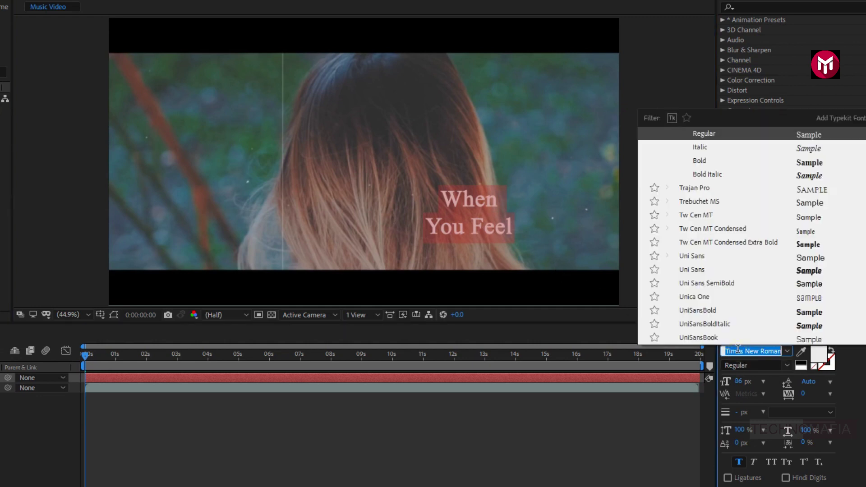
text(kau)
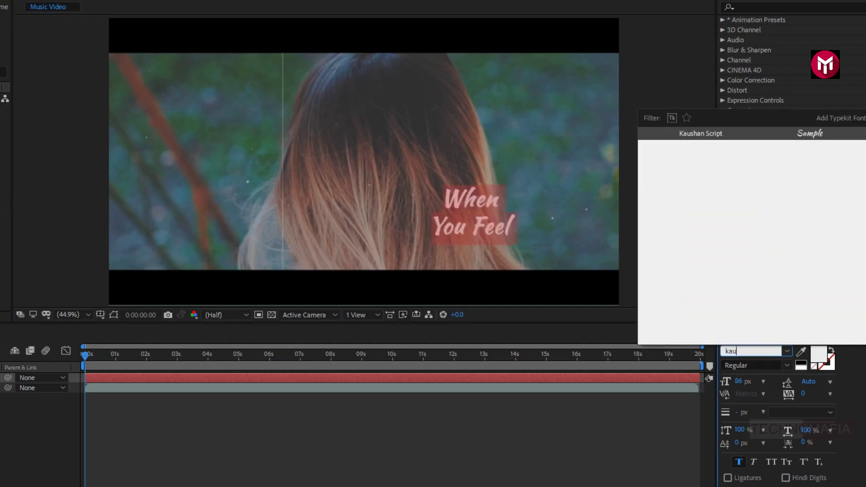
click(704, 135)
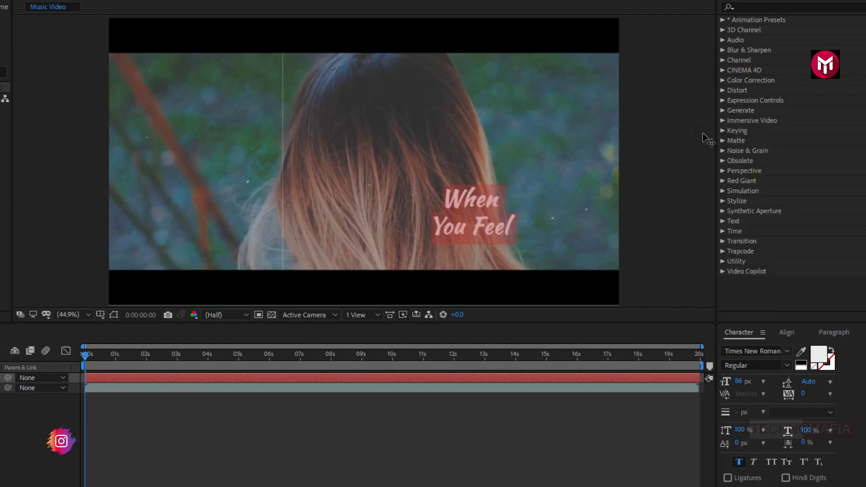
scroll(538, 244, up, 2)
scroll(538, 244, up, 2)
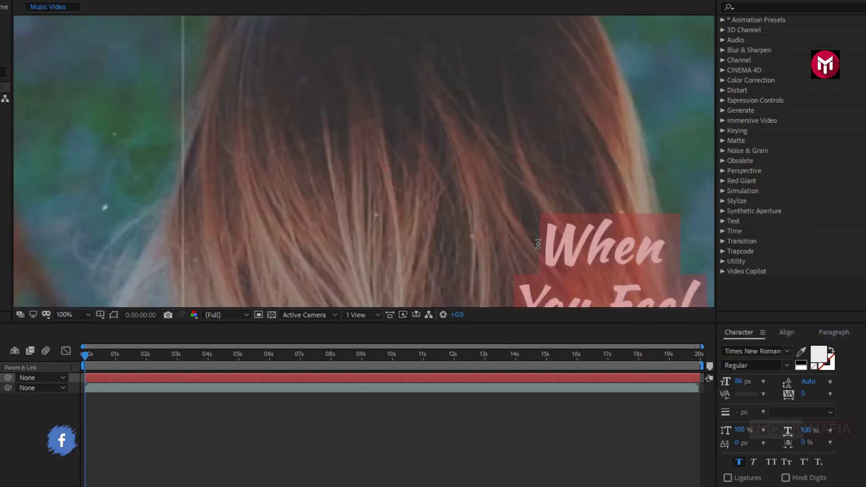
Enlarge When to 127 px and tighten the leading between the two lyric lines.
key(space)
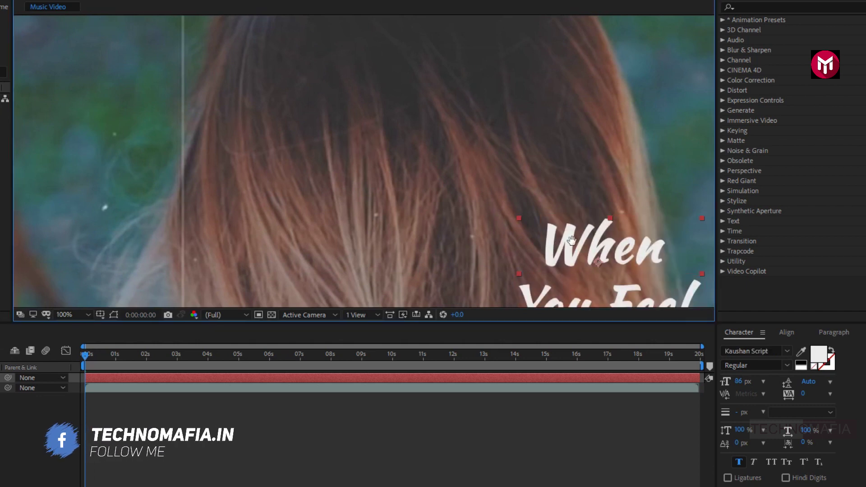
mouse_move(538, 243)
mouse_down()
mouse_move(422, 155)
mouse_move(298, 193)
mouse_up()
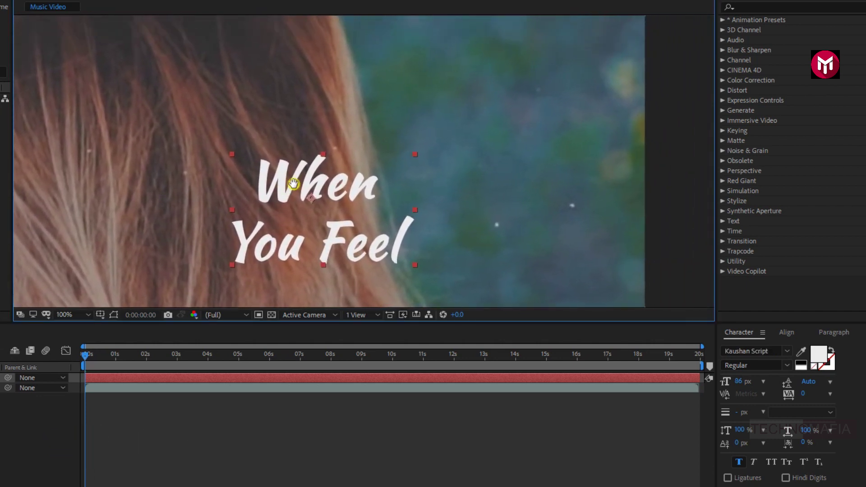
double_click(298, 193)
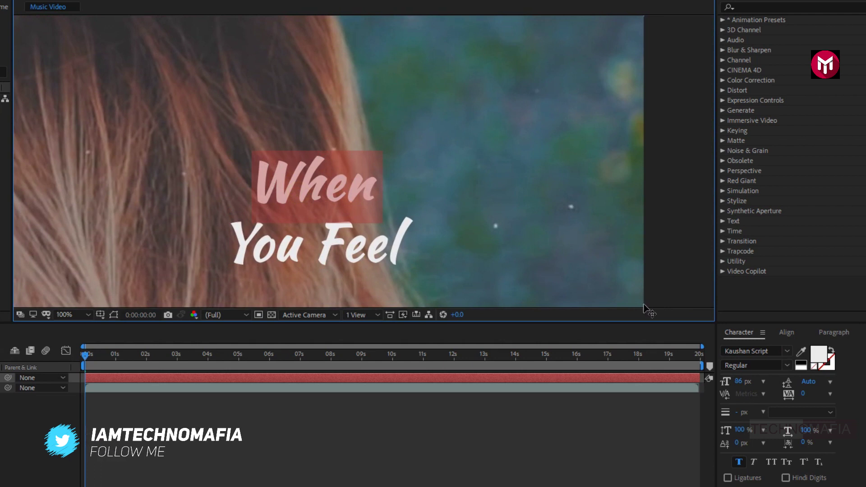
drag(743, 383, 769, 383)
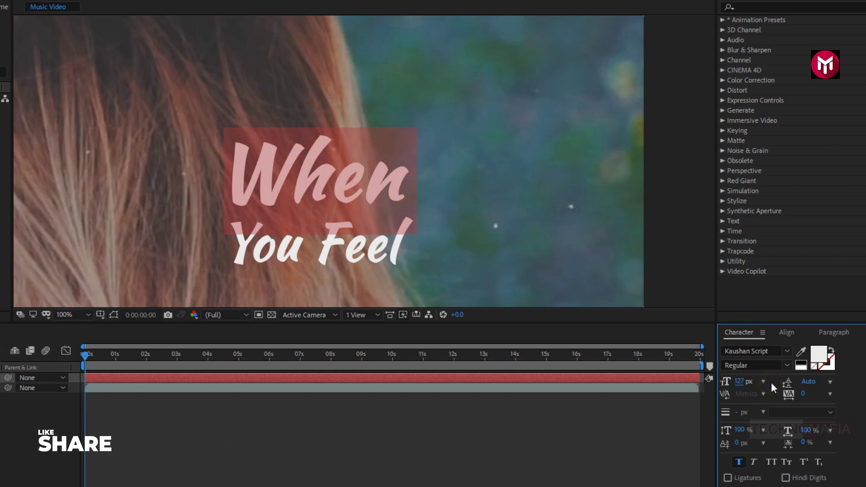
key(ctrl+a)
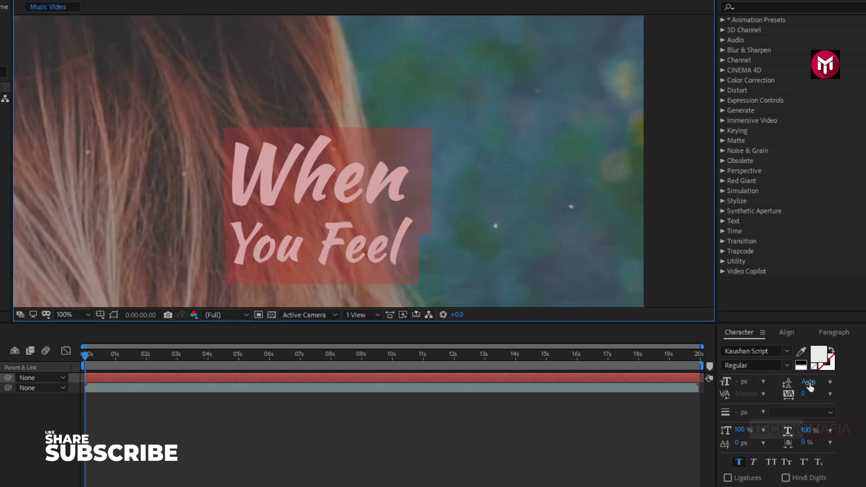
drag(809, 383, 852, 386)
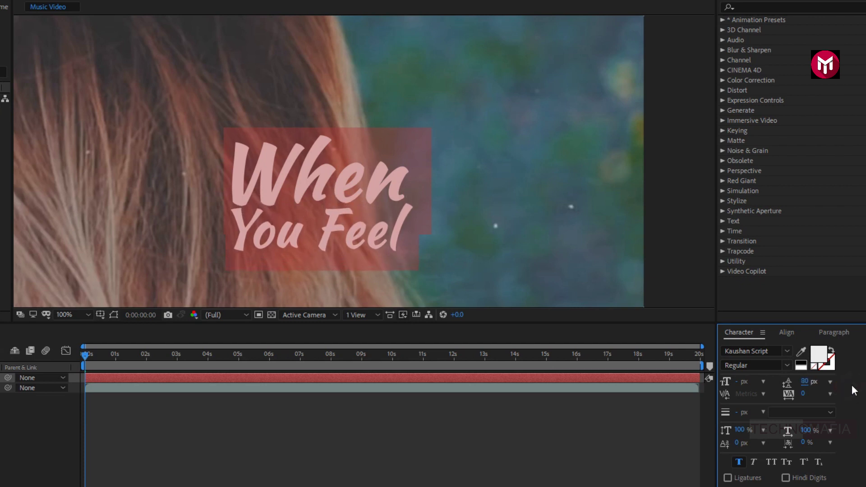
key(Escape)
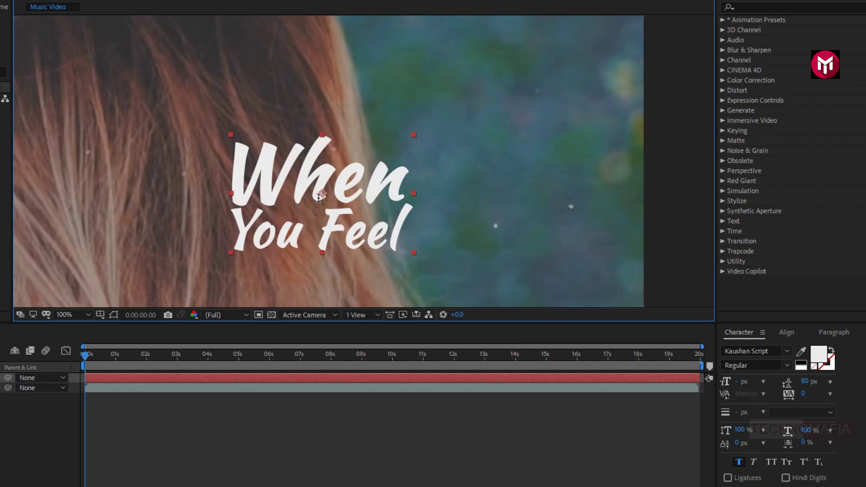
Move the lyric toward the right side of the frame, beside the hair.
drag(309, 191, 433, 182)
scroll(421, 181, down, 1)
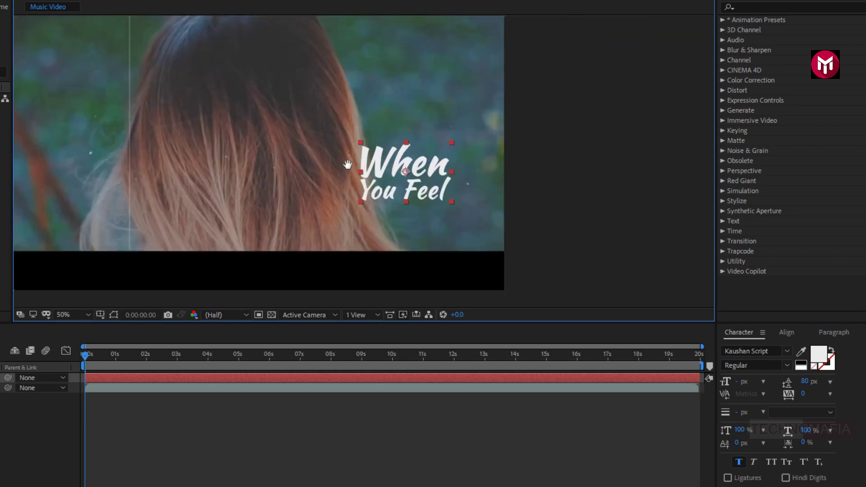
drag(342, 160, 535, 194)
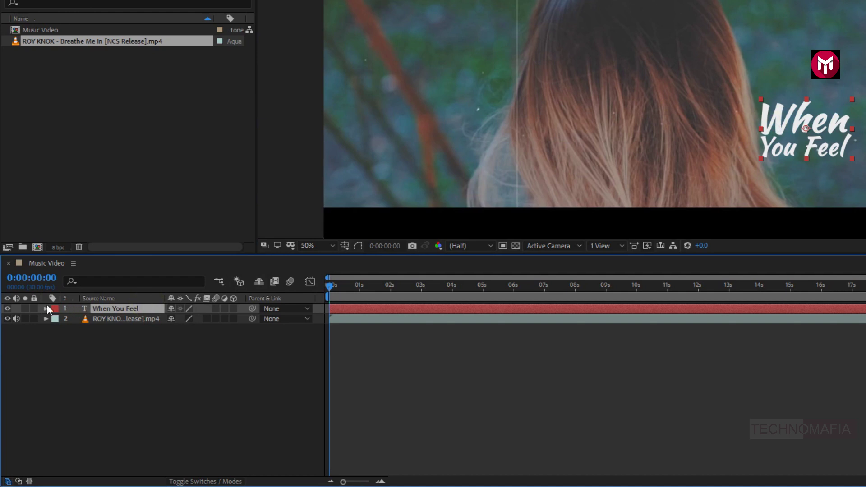
Add a text animator and keyframe its Range Selector Offset from 0% to 100% at one second.
click(46, 308)
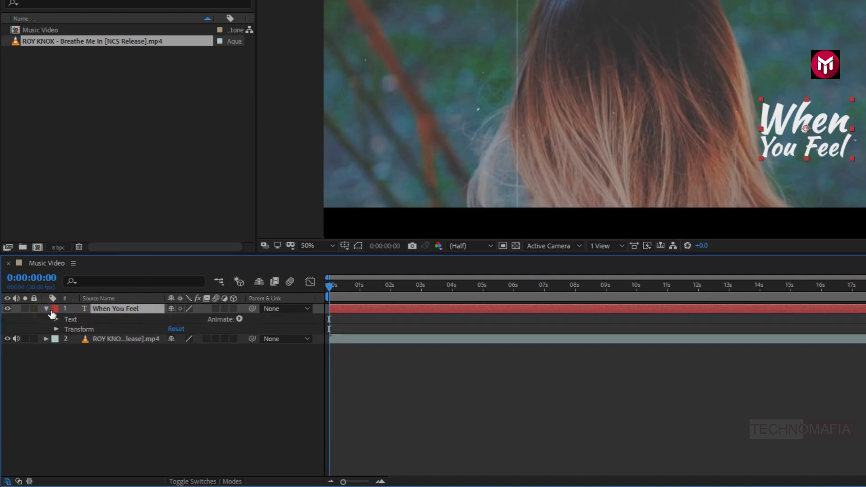
click(239, 320)
click(270, 235)
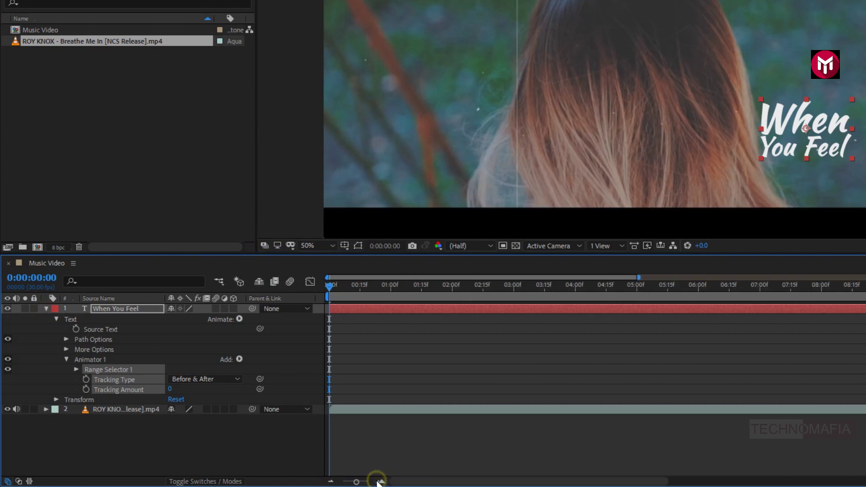
drag(380, 482, 418, 484)
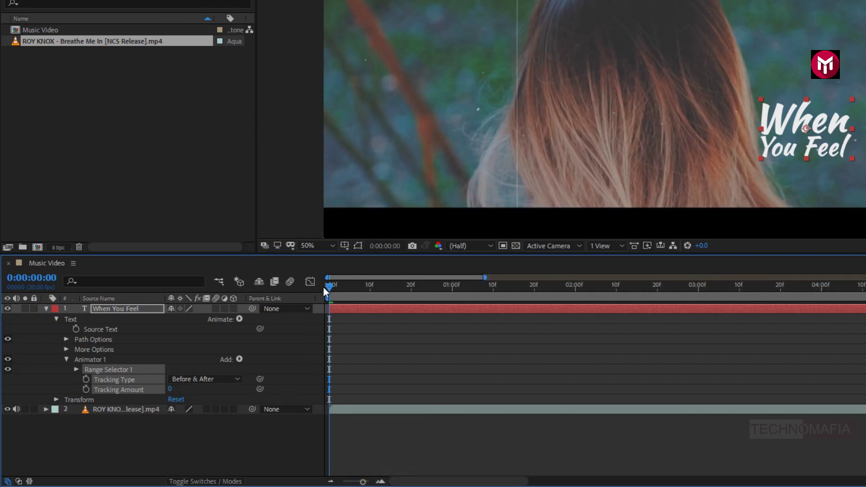
click(80, 369)
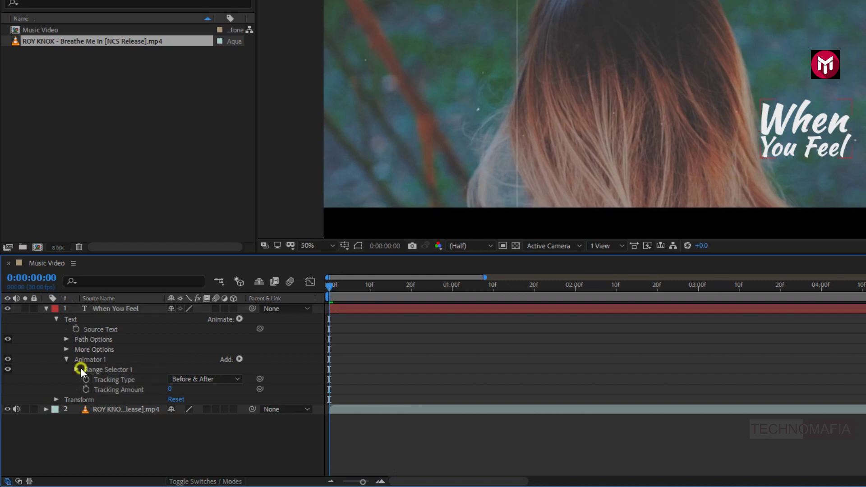
click(76, 369)
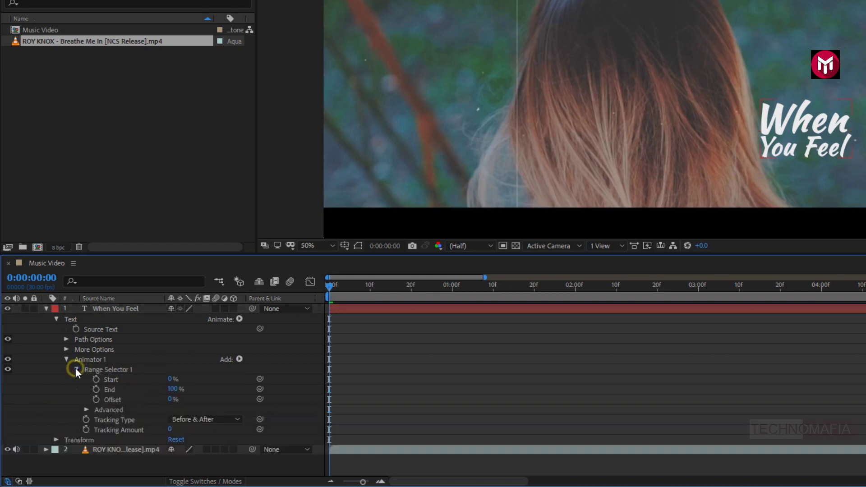
click(97, 399)
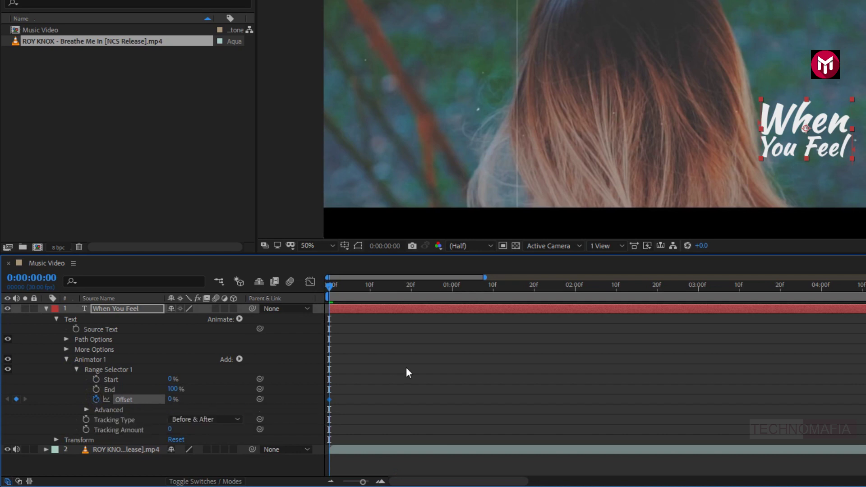
click(452, 286)
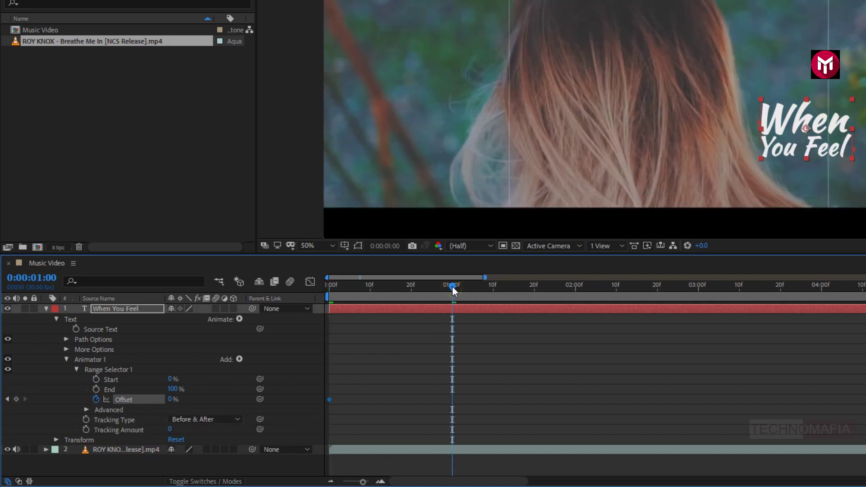
drag(173, 399, 277, 405)
Add Opacity to the animator at 0% so characters reveal one by one, and scrub to check.
click(239, 359)
mouse_move(270, 365)
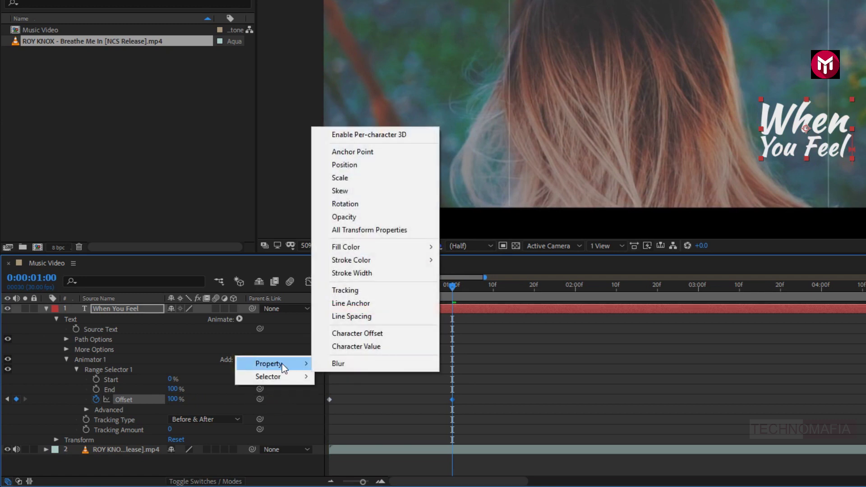
click(347, 217)
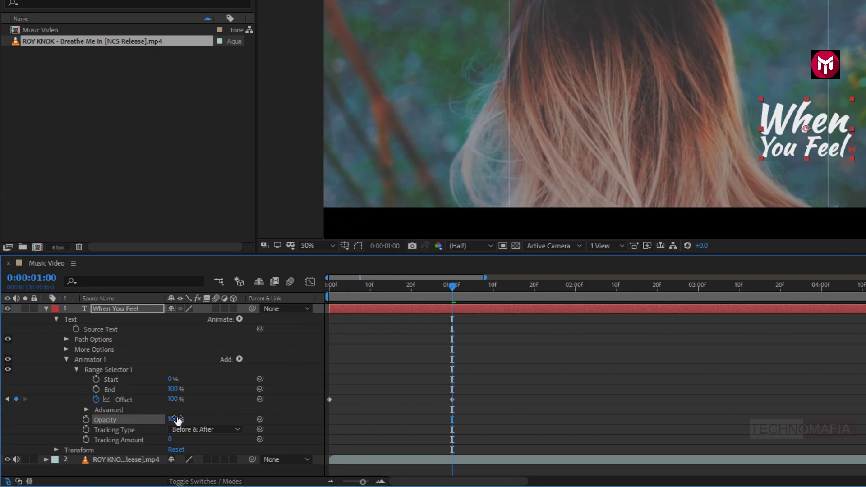
text(0)
key(Return)
mouse_move(451, 287)
mouse_down()
mouse_move(348, 295)
mouse_move(455, 300)
mouse_up()
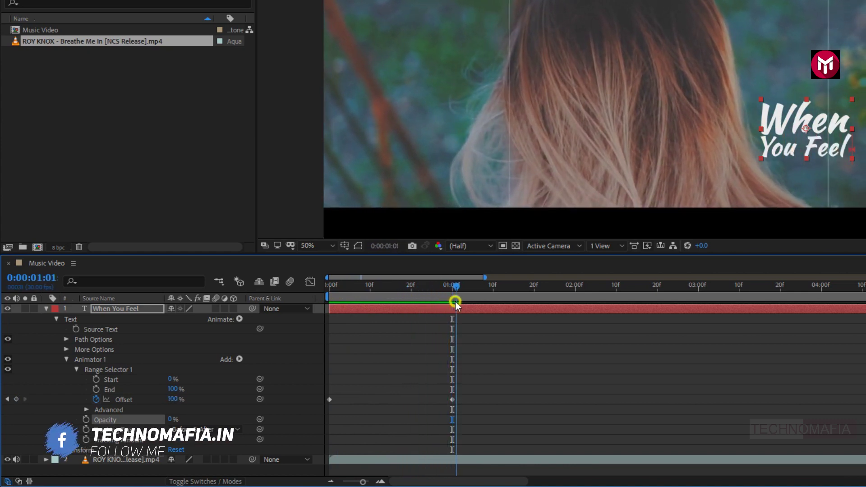
Keyframe the layer's Scale from 100% at 0:00 to 120% at 1:10.
key(s)
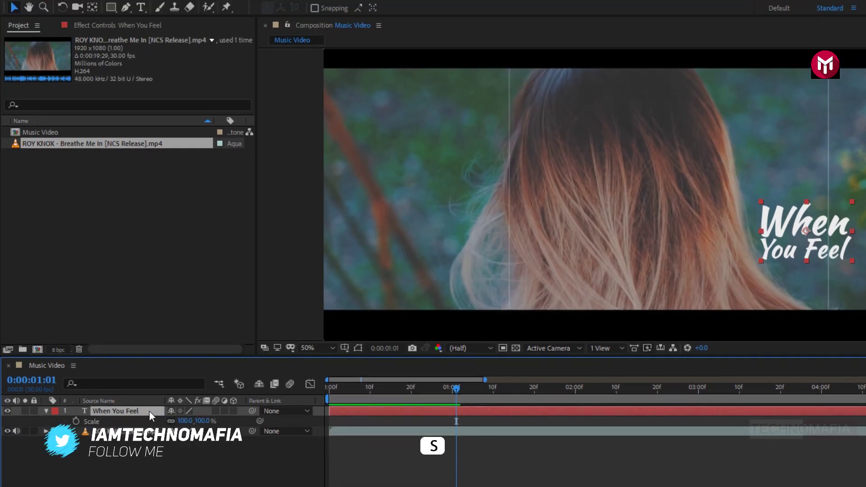
click(331, 387)
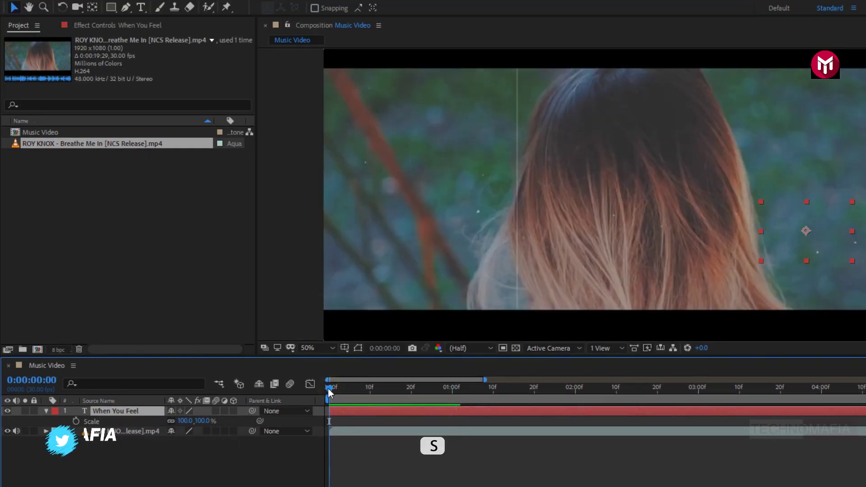
click(76, 421)
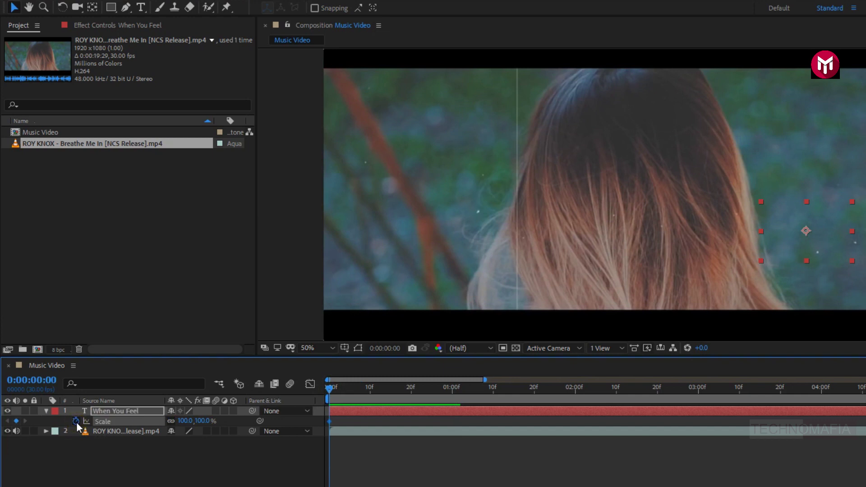
drag(327, 388, 491, 394)
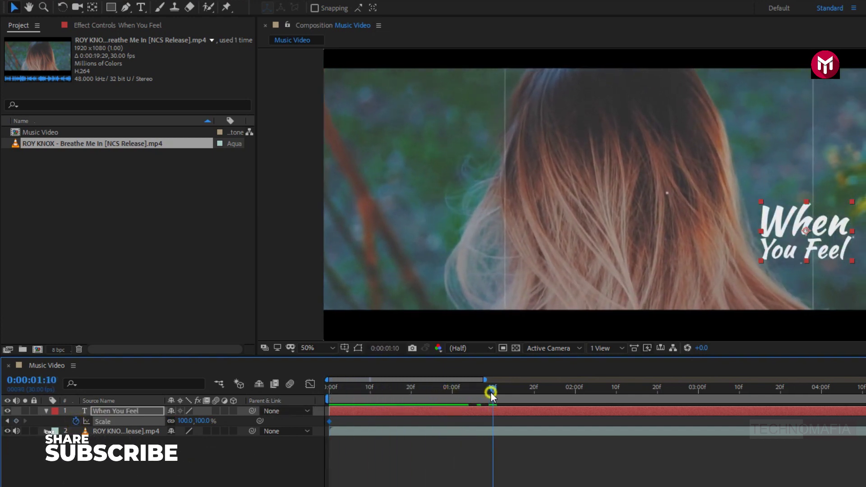
click(203, 421)
key(Return)
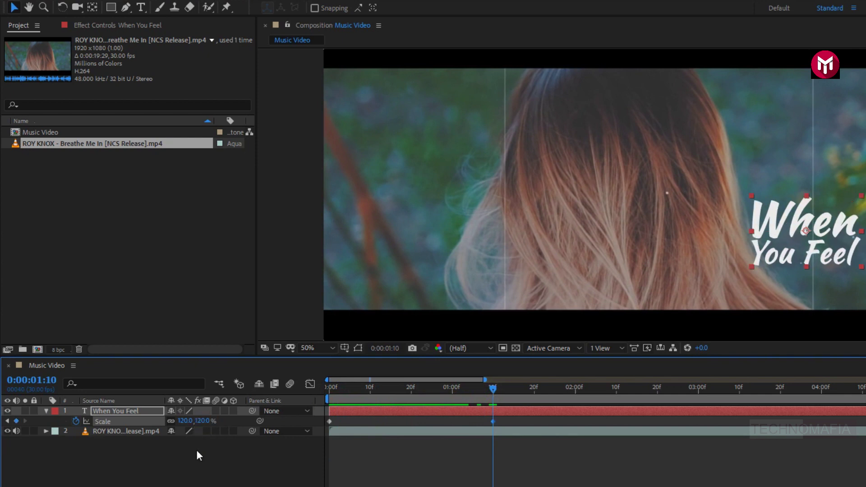
Keyframe the layer's Opacity: 0% at 1:10, 100% at 1:00 and 0% at 0:00.
click(149, 411)
key(t)
click(78, 421)
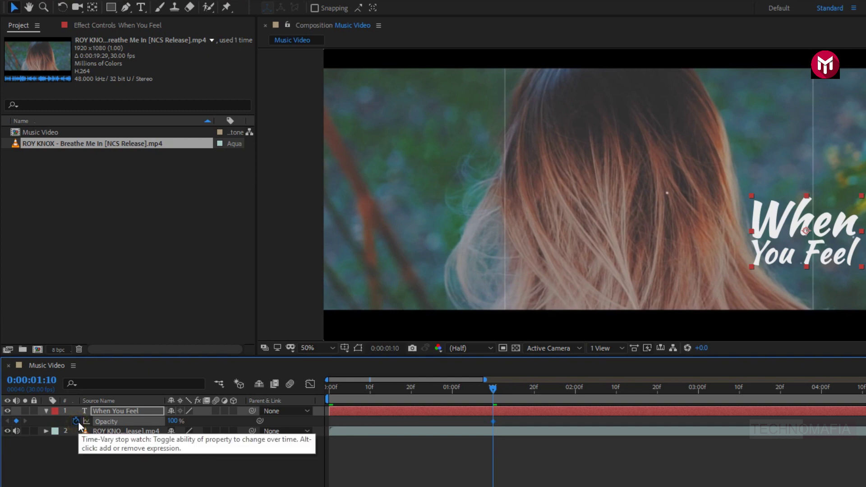
click(174, 421)
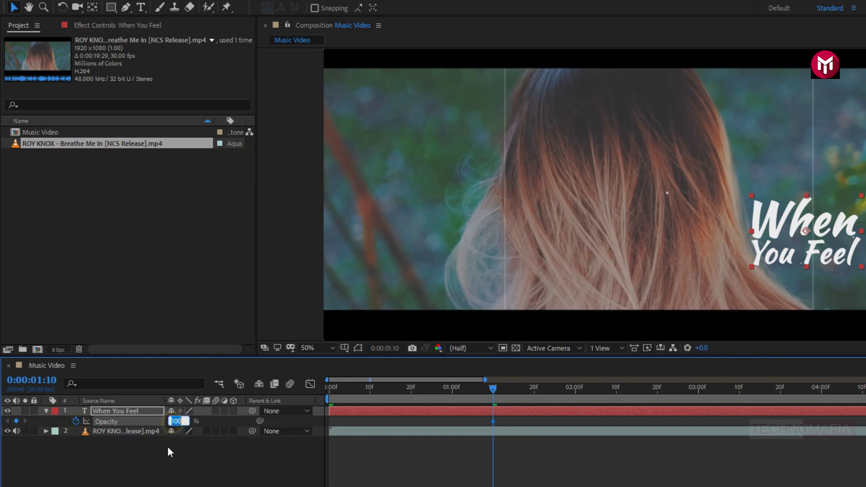
text(0)
key(Return)
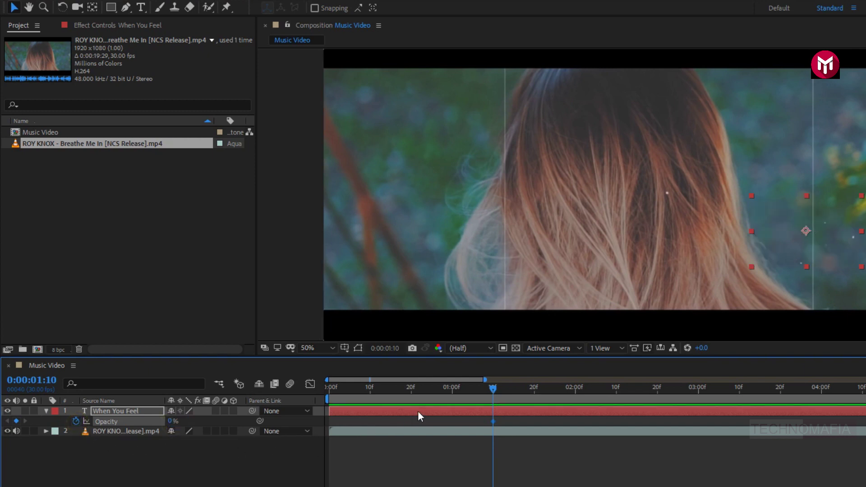
click(452, 388)
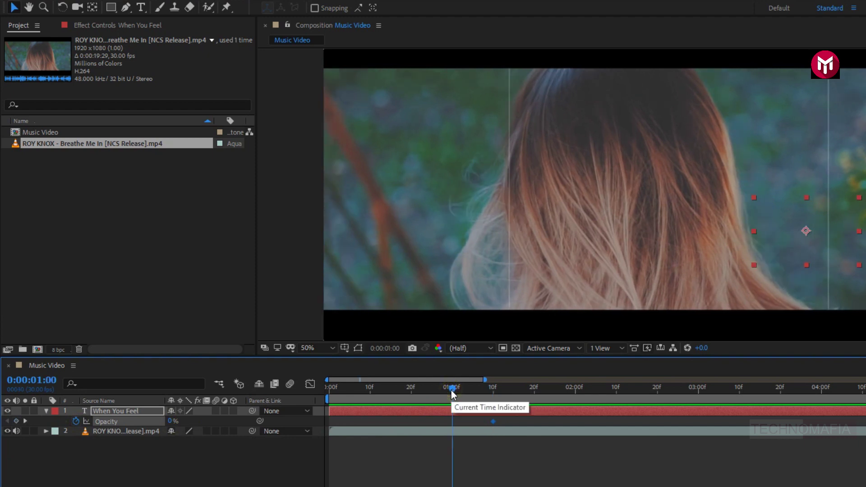
click(173, 421)
text(100)
click(156, 464)
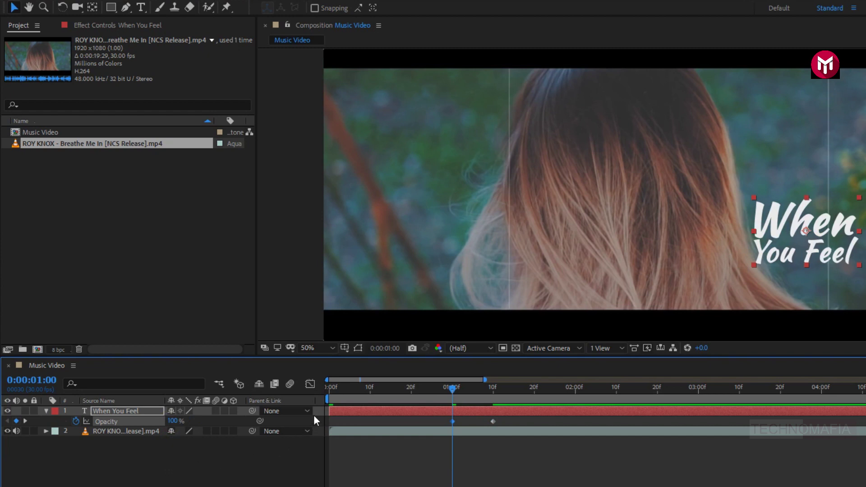
click(327, 386)
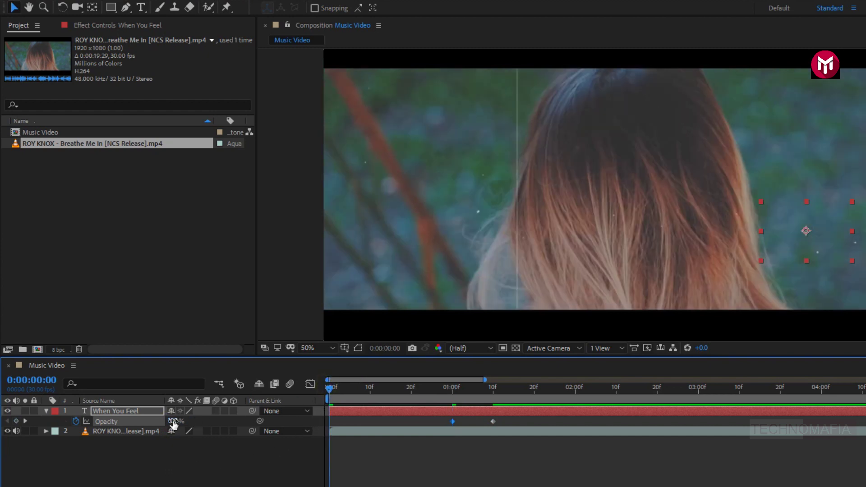
drag(173, 421, 136, 432)
Play the composition from the start to preview the fade.
click(556, 387)
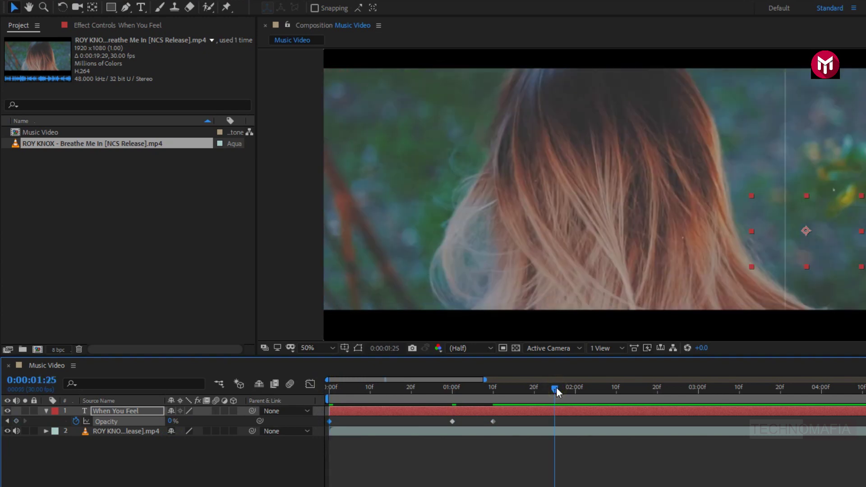
click(328, 391)
key(space)
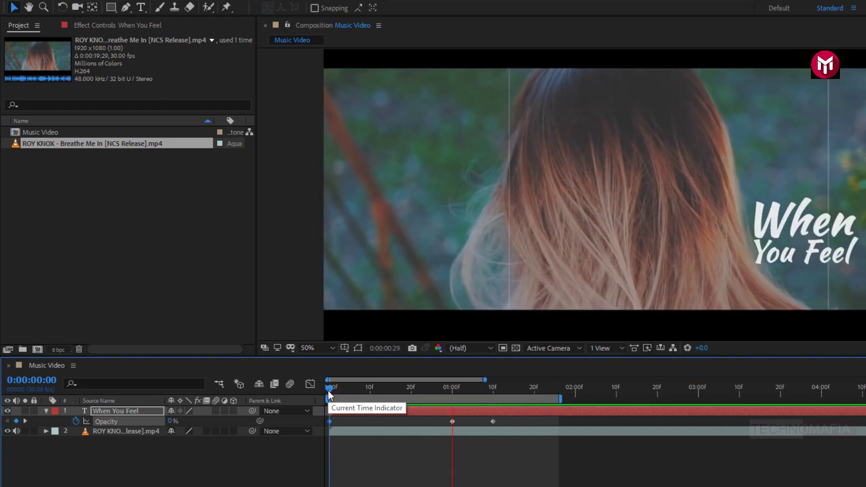
click(328, 390)
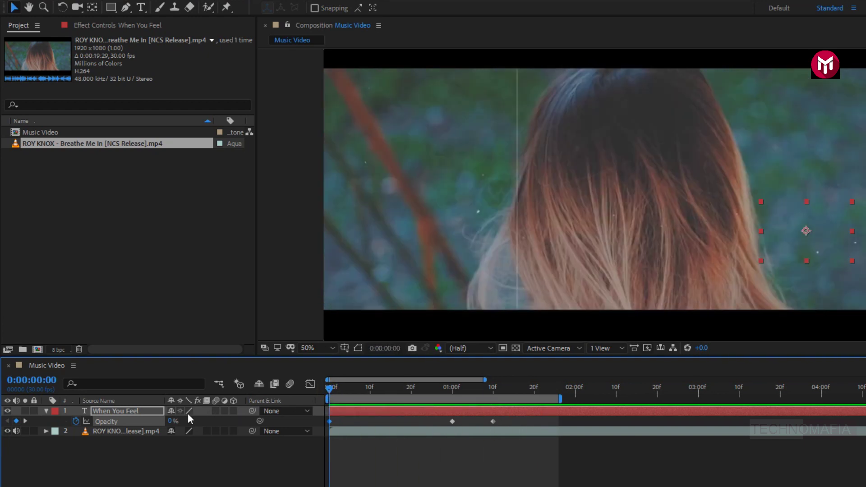
Drive the layer's Position with a wiggle(5,2) expression and preview the jitter.
key(p)
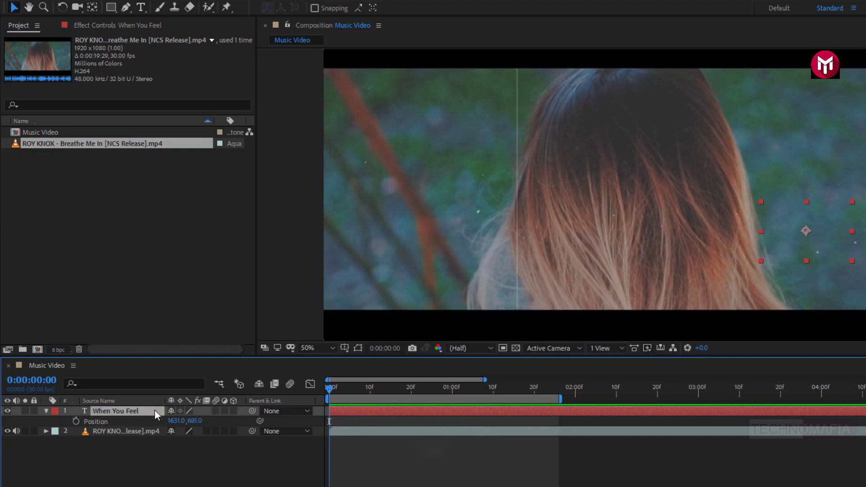
key(alt)
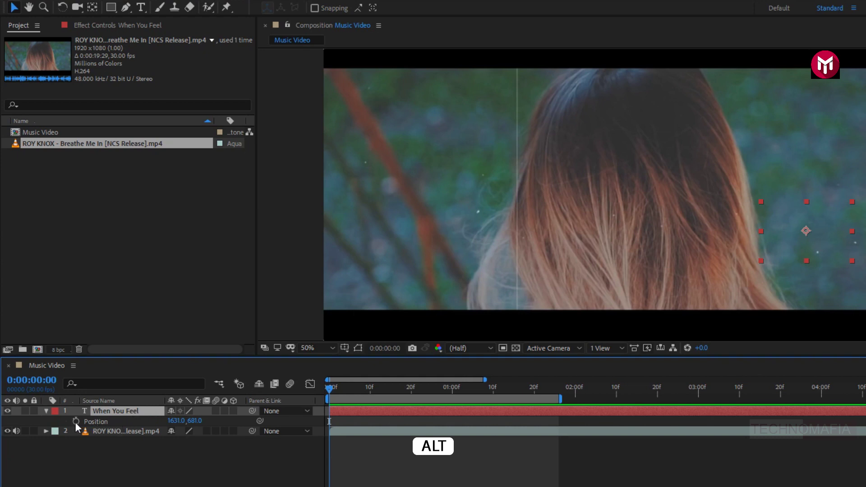
alt+click(75, 422)
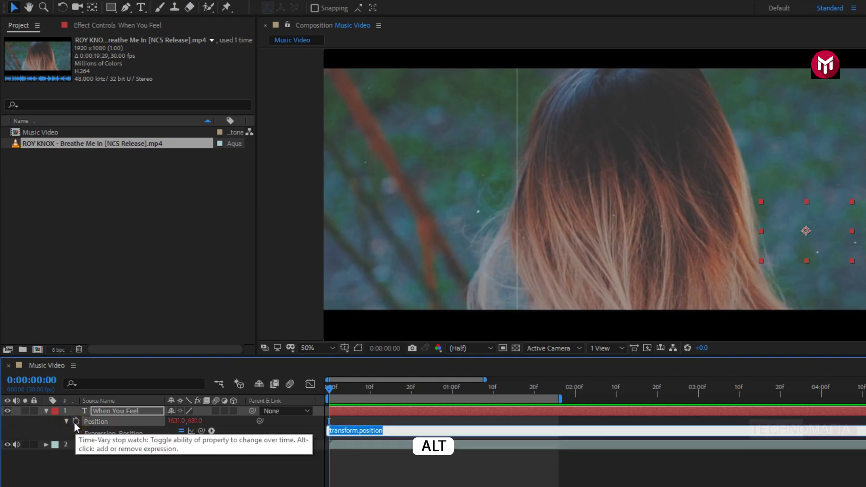
text(wiggle(5,2)
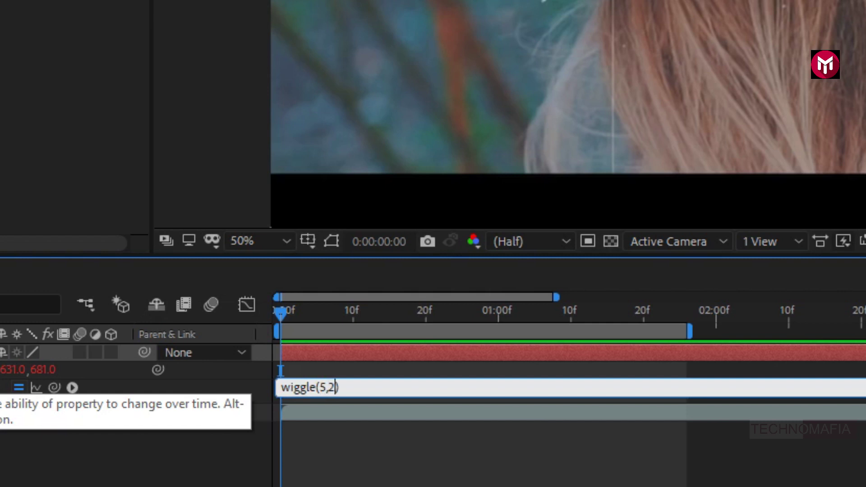
key(KP_Enter)
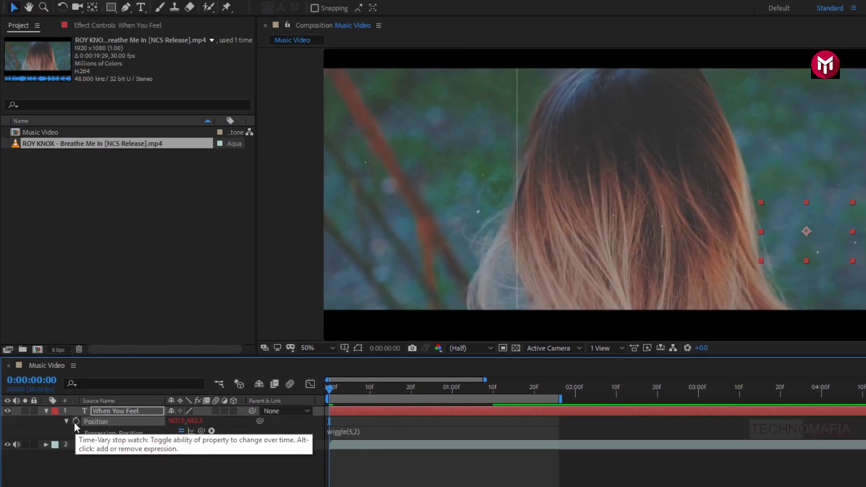
key(space)
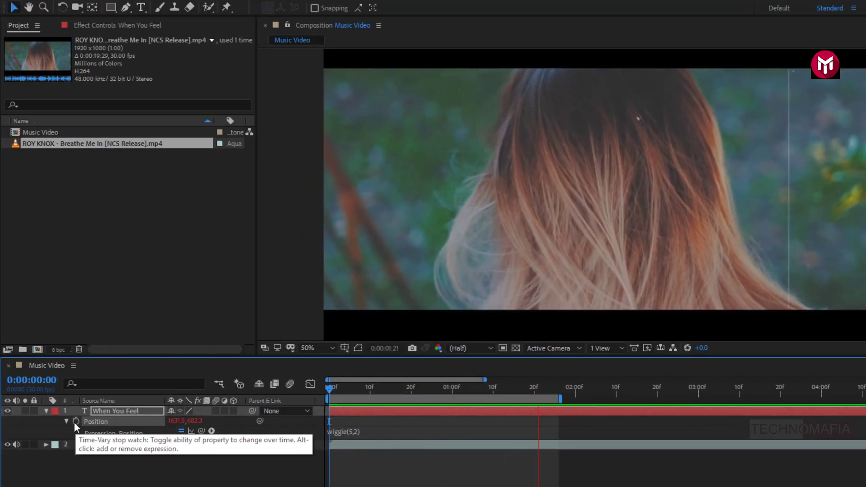
key(space)
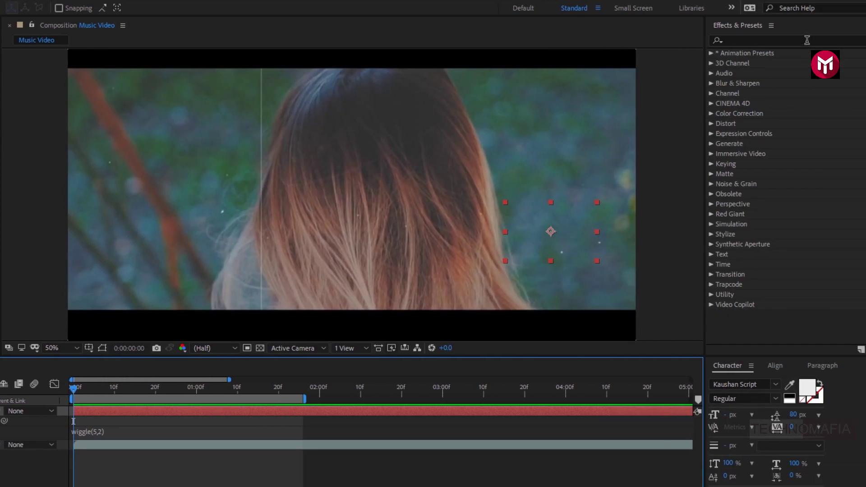
Search Effects & Presets for 'drop' and apply Drop Shadow to the text layer.
click(806, 41)
text(drop)
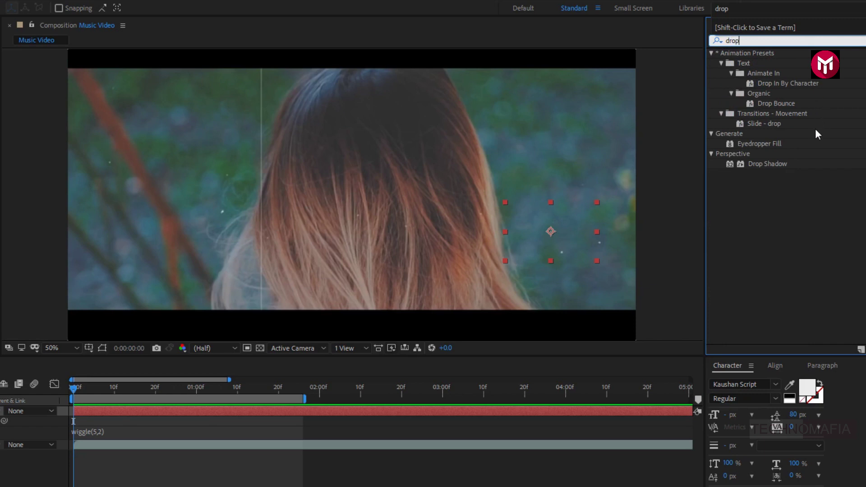
click(778, 164)
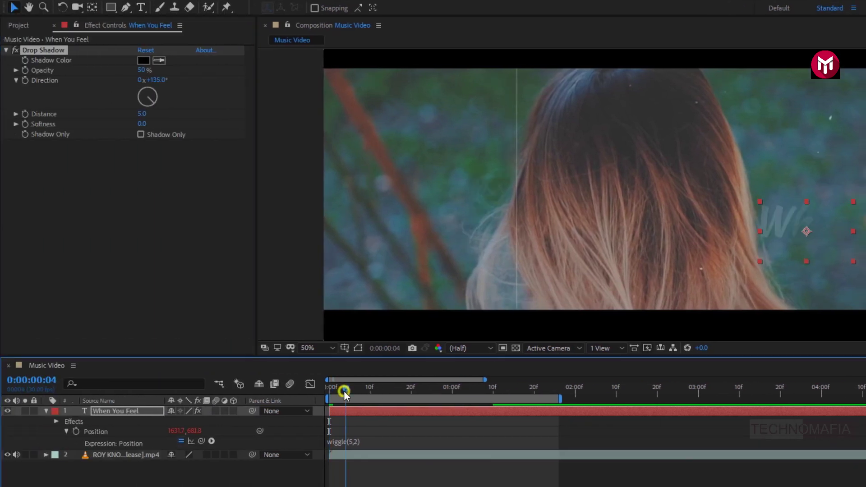
Set the Drop Shadow to 80% opacity and a distance of 8.
drag(339, 392, 456, 391)
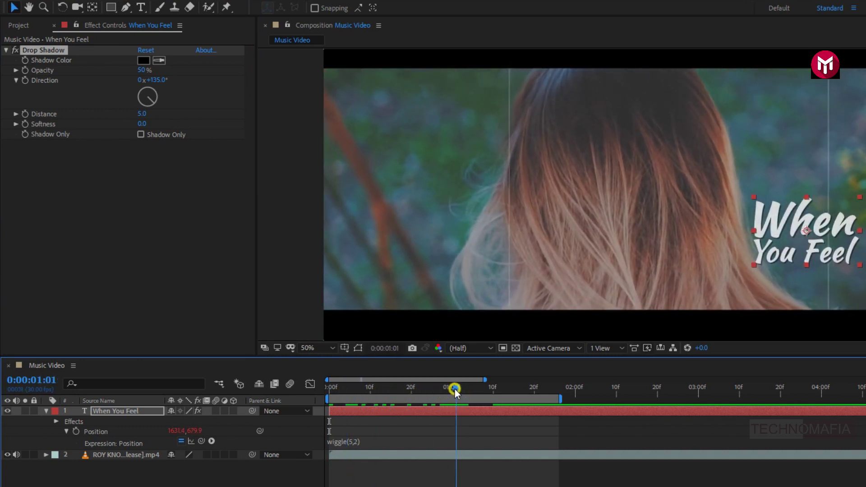
scroll(841, 305, up, 1)
drag(854, 273, 562, 242)
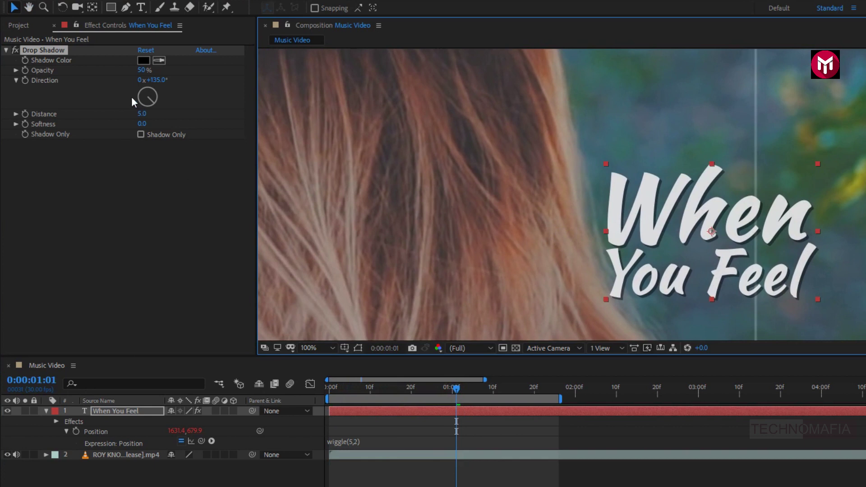
click(141, 71)
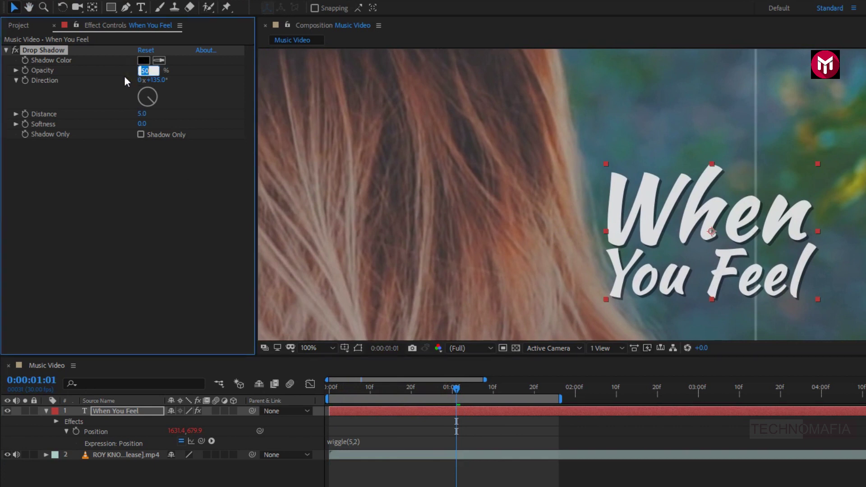
text(80)
key(Return)
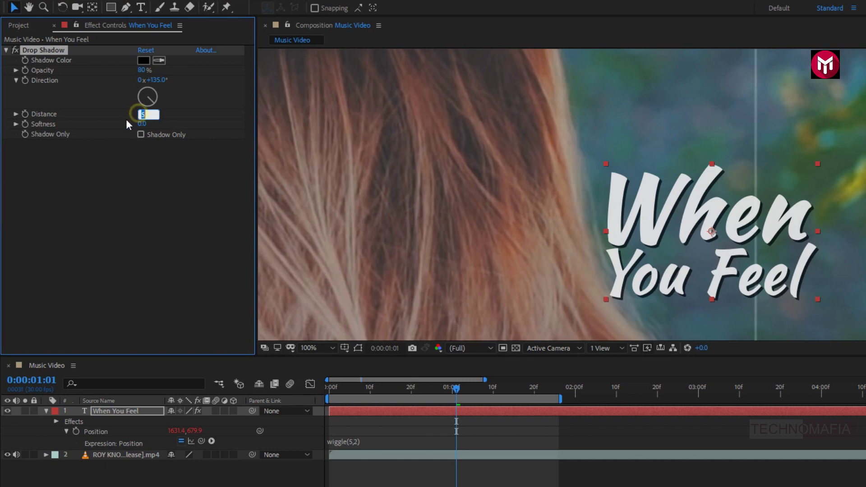
text(8)
key(Return)
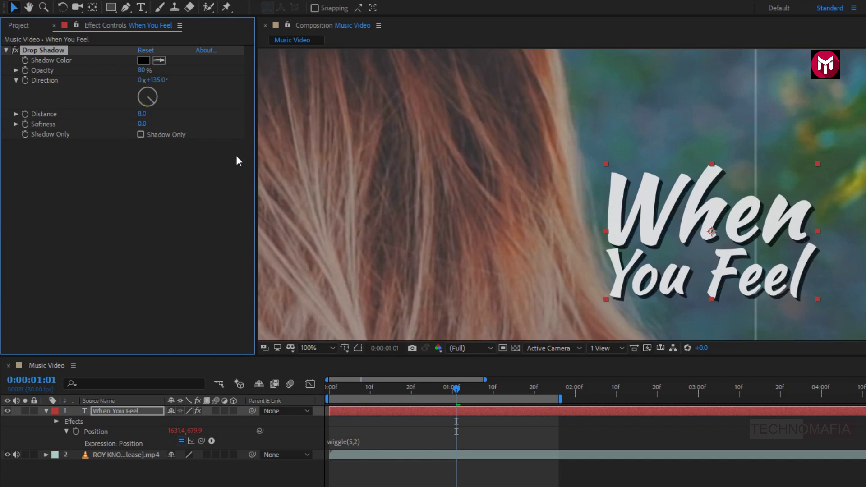
scroll(398, 207, down, 2)
Recentre the frame in the viewer and preview the lyric animation.
key(h)
drag(397, 207, 520, 227)
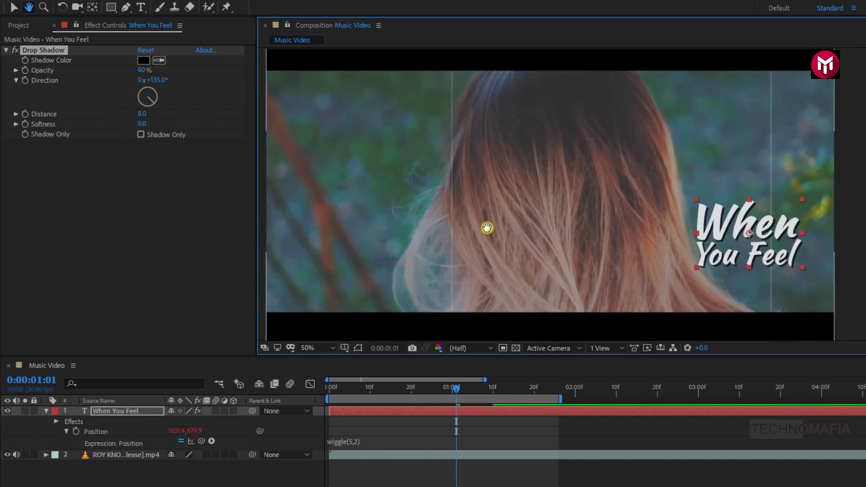
key(v)
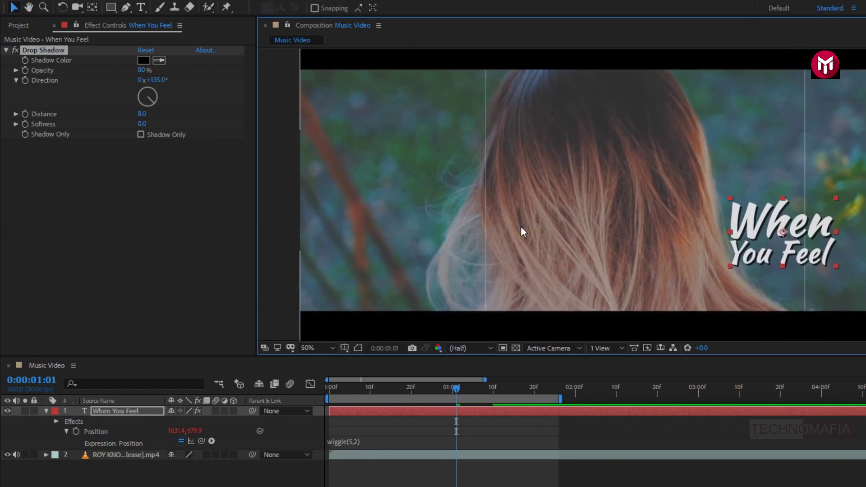
key(space)
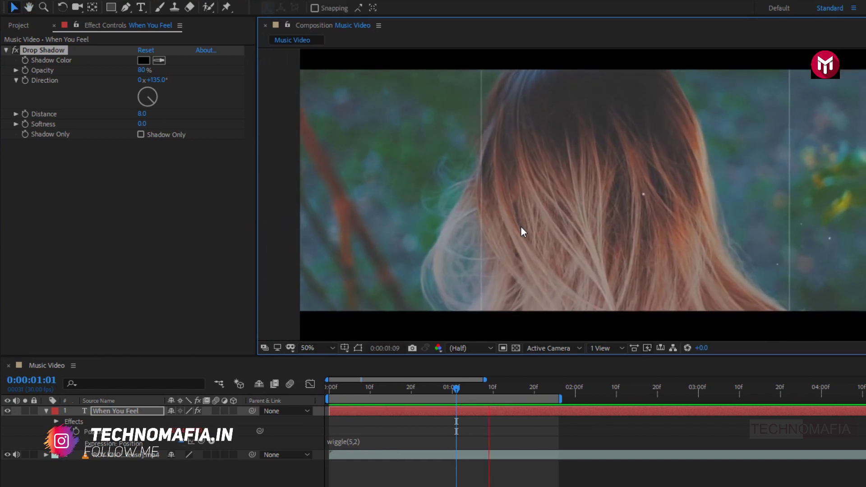
key(space)
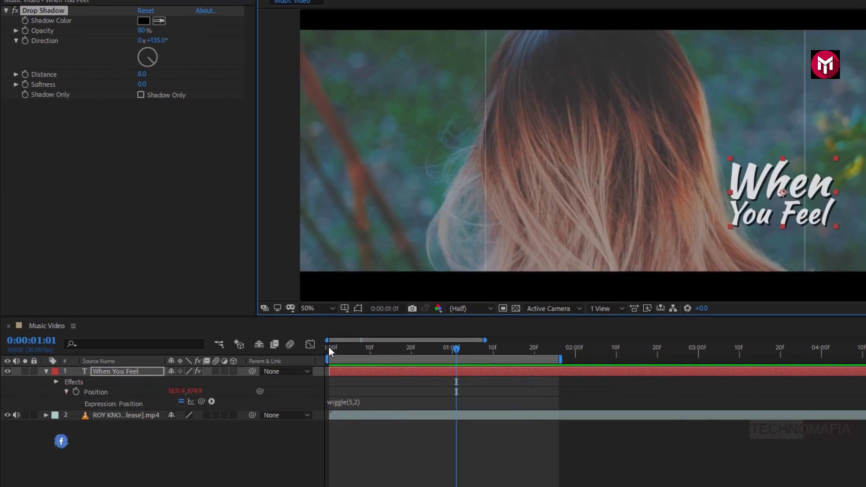
Show the video layer's audio waveform and start the work area at the 3:14 playhead.
click(122, 414)
key(l)
key(l)
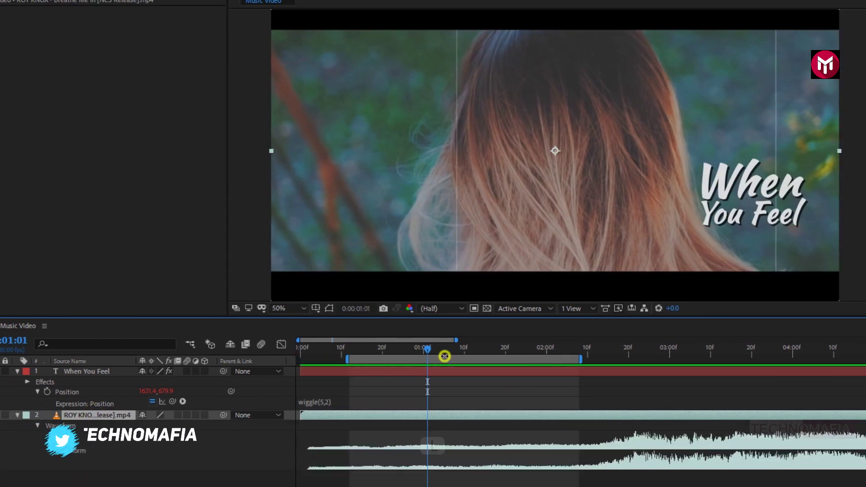
mouse_move(492, 357)
mouse_down()
mouse_move(615, 357)
mouse_move(611, 347)
mouse_up()
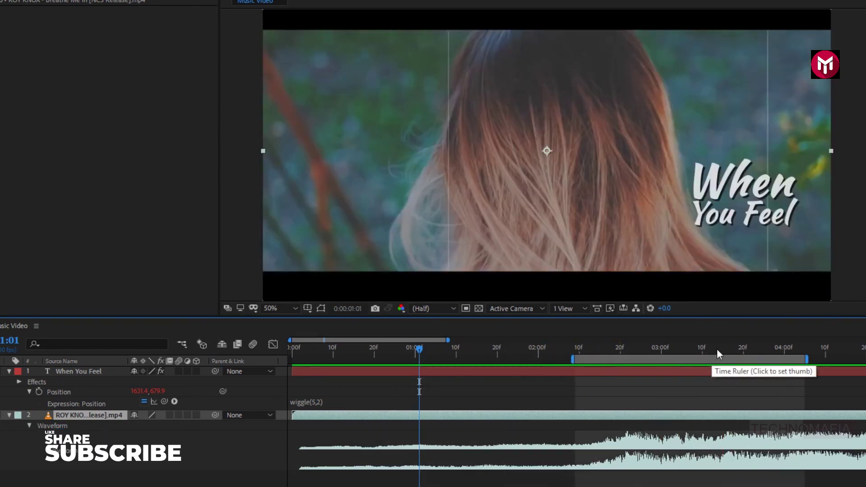
click(718, 349)
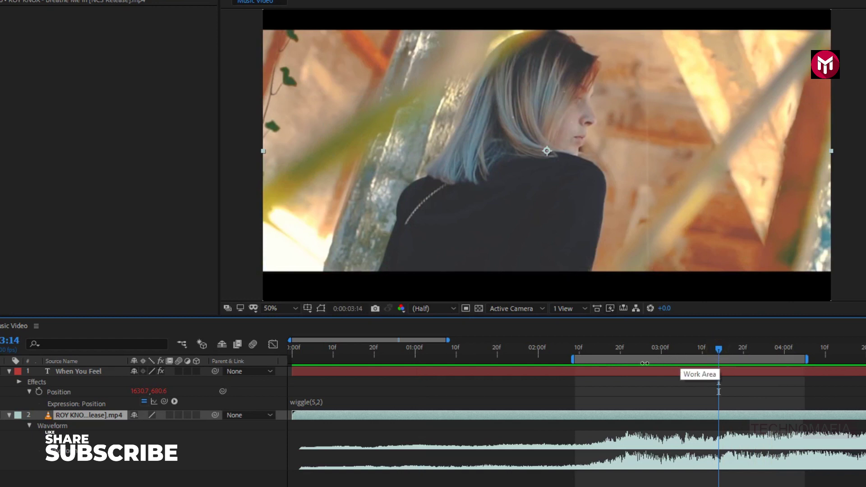
drag(575, 359, 703, 359)
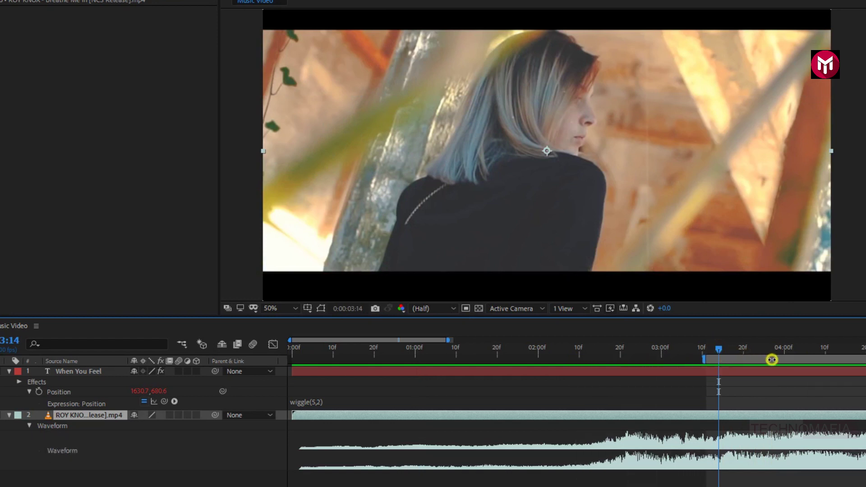
Move the When You Feel lyric layer to start at about 3:14 and preview its timing.
key(space)
click(369, 372)
drag(332, 371, 741, 369)
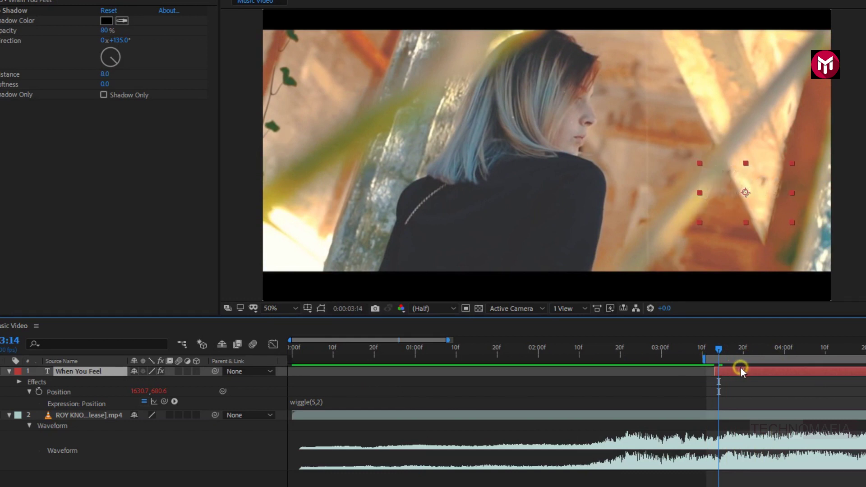
drag(741, 369, 735, 369)
key(space)
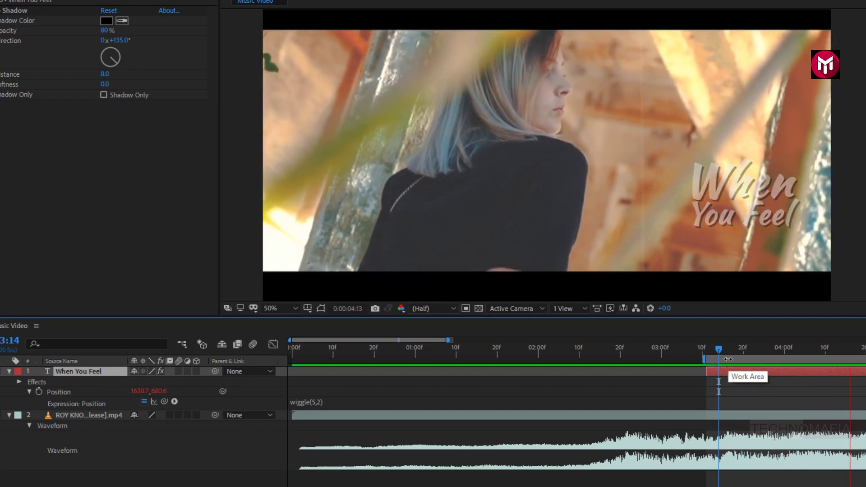
key(space)
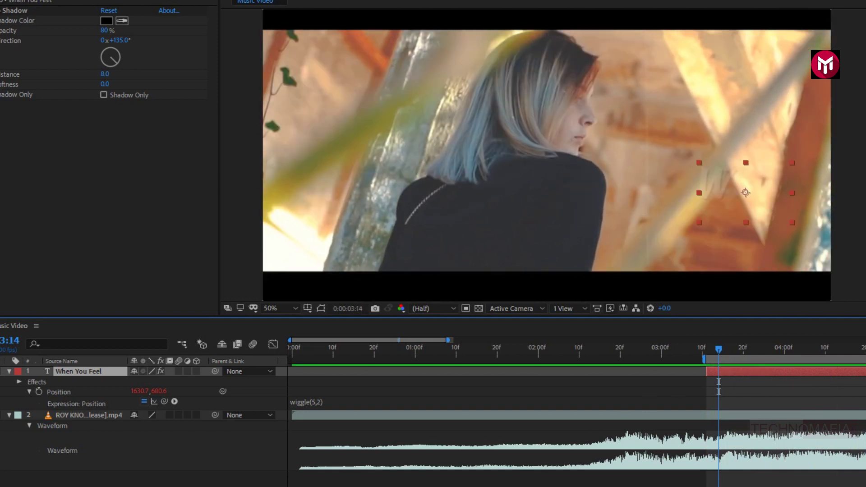
scroll(473, 398, right, 5)
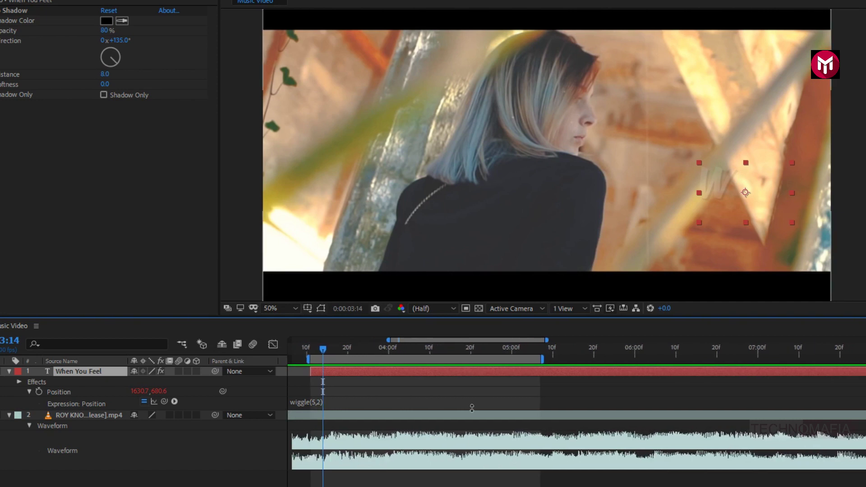
Trim the lyric layer's out point to 5:00 with Alt+].
click(512, 349)
key(alt+bracketright)
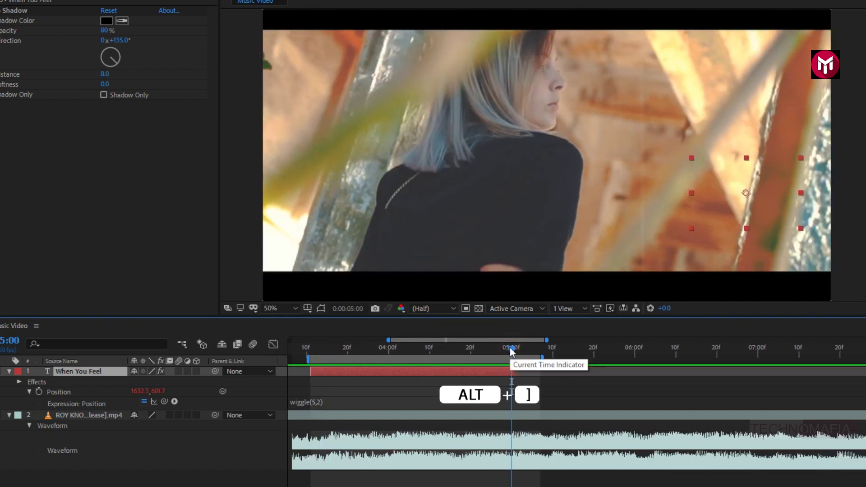
Preview the trimmed lyric from 3:13, then duplicate it at 4:20 as When You Feel 2.
click(320, 348)
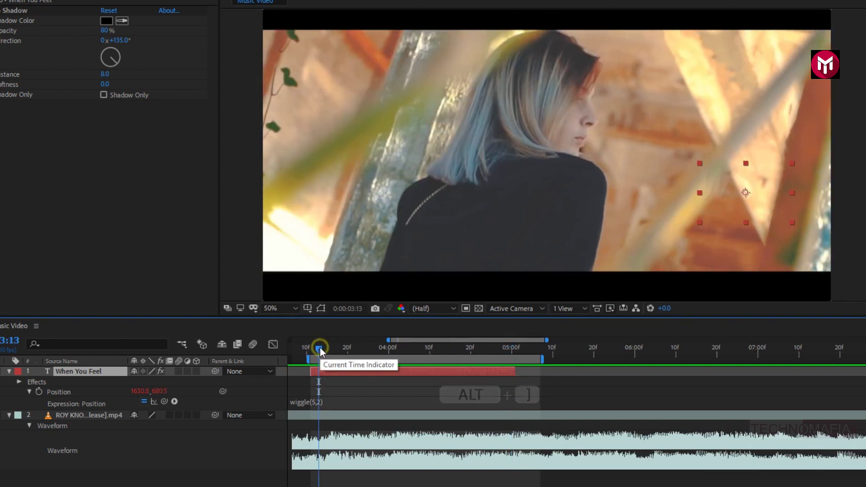
key(space)
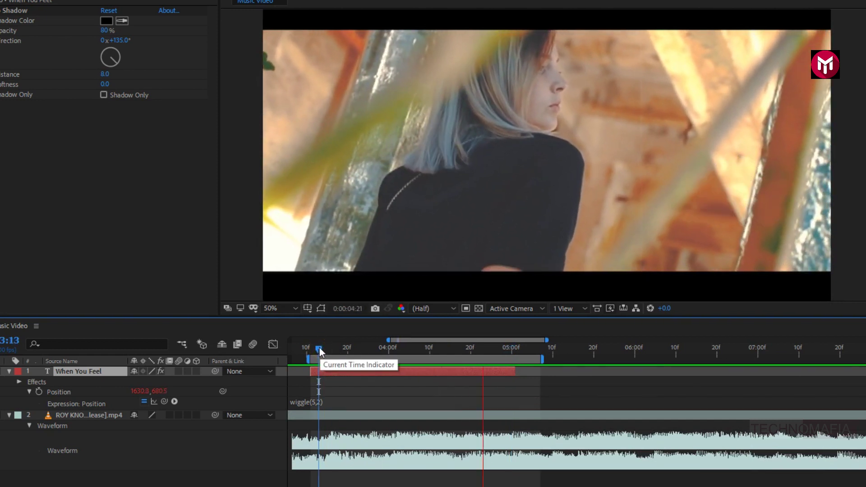
key(space)
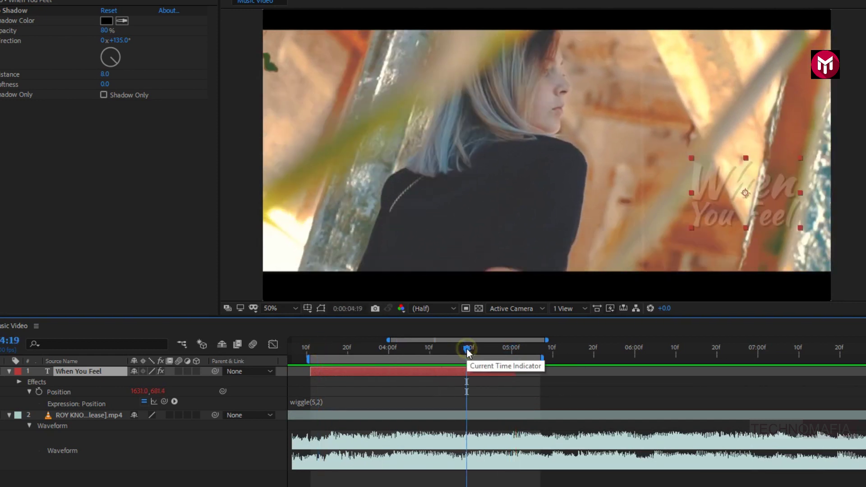
click(469, 348)
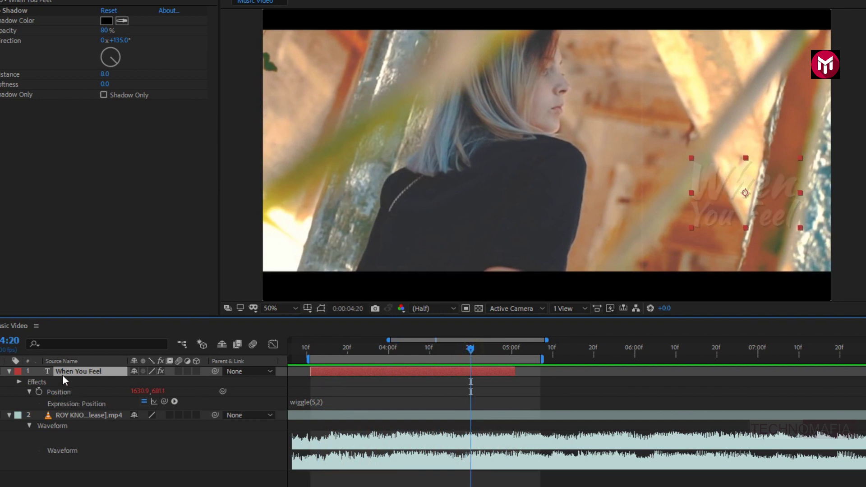
key(ctrl+d)
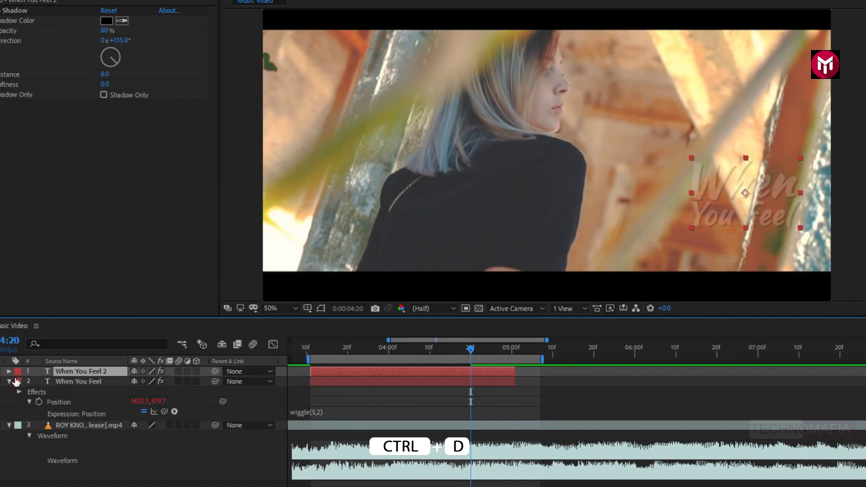
Start When You Feel 2 at 4:20, extend the work area to 7:00 and park at 5:21.
click(9, 382)
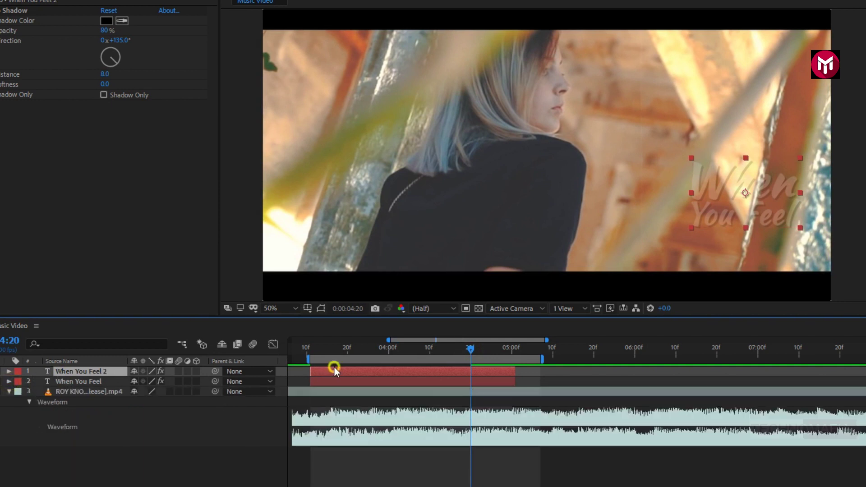
drag(334, 370, 493, 373)
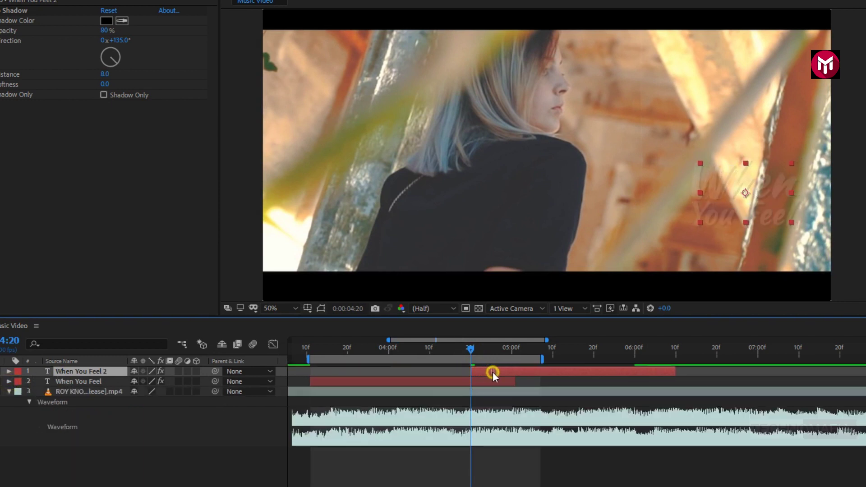
drag(543, 359, 759, 357)
click(598, 347)
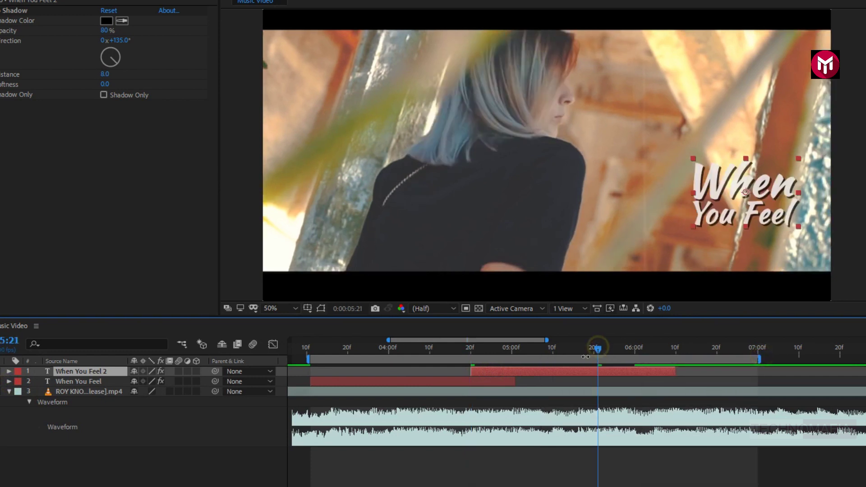
click(560, 371)
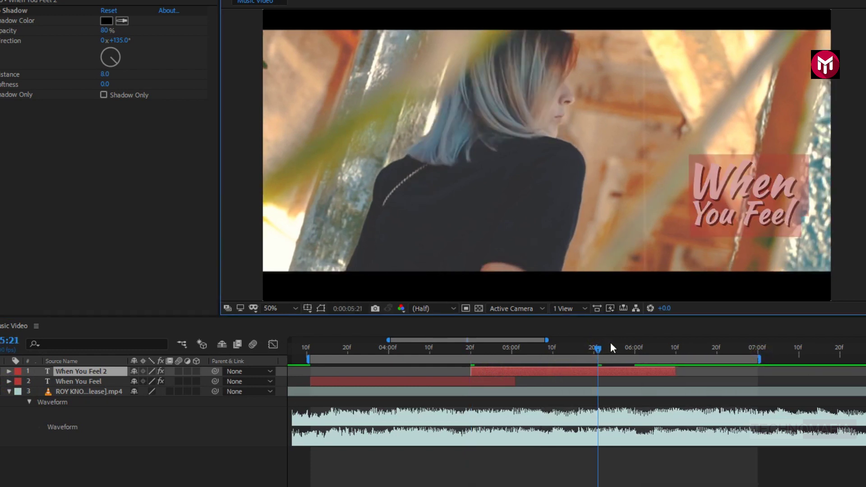
Retype the duplicate's text as 'The World Is Over' on two lines and select it.
key(BackSpace)
text(e)
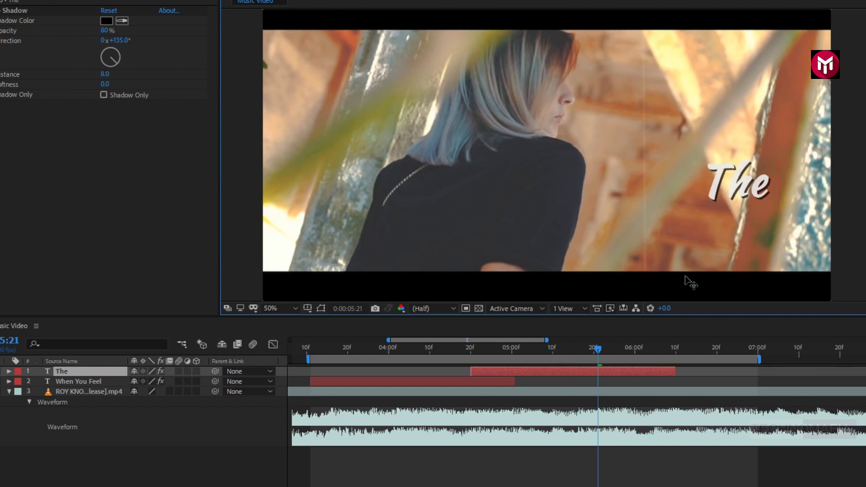
text( World)
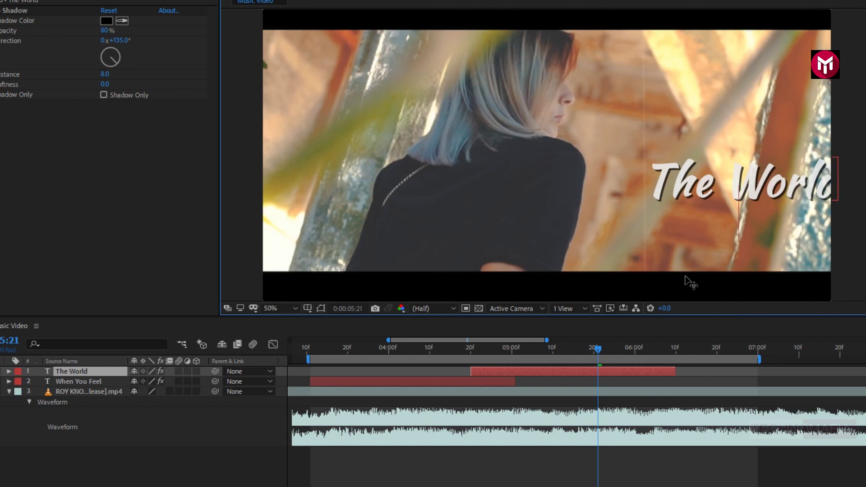
text( Is Over)
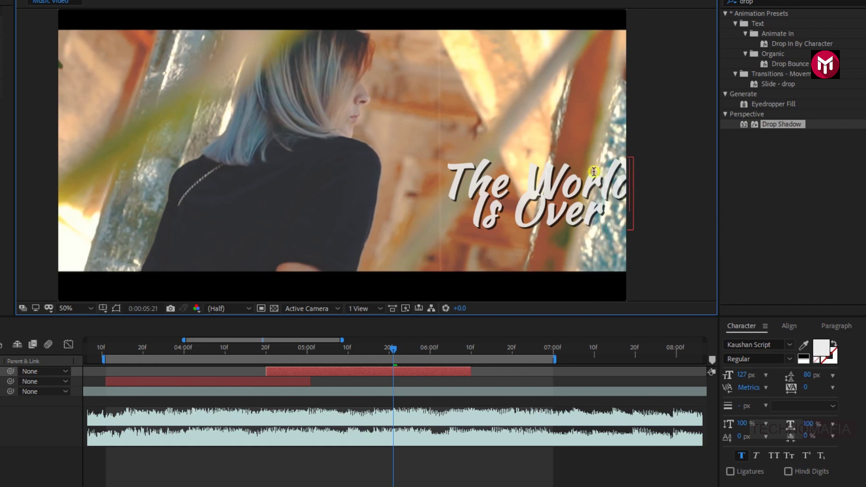
drag(594, 173, 433, 193)
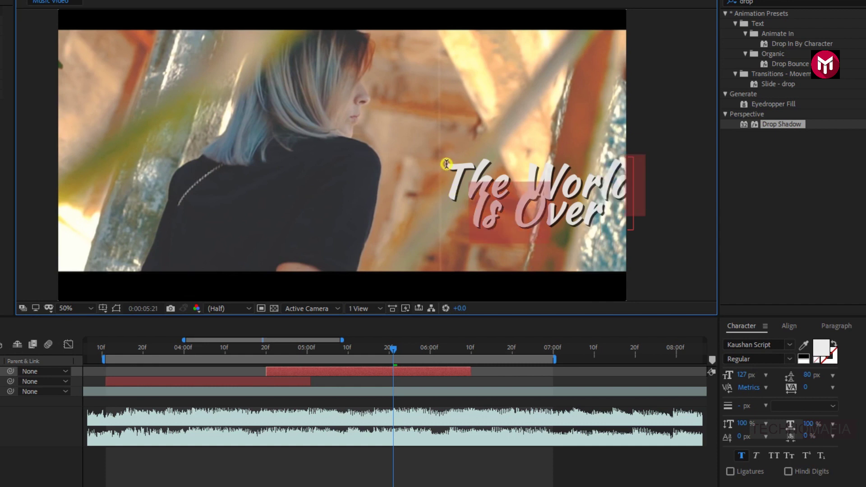
drag(446, 164, 446, 164)
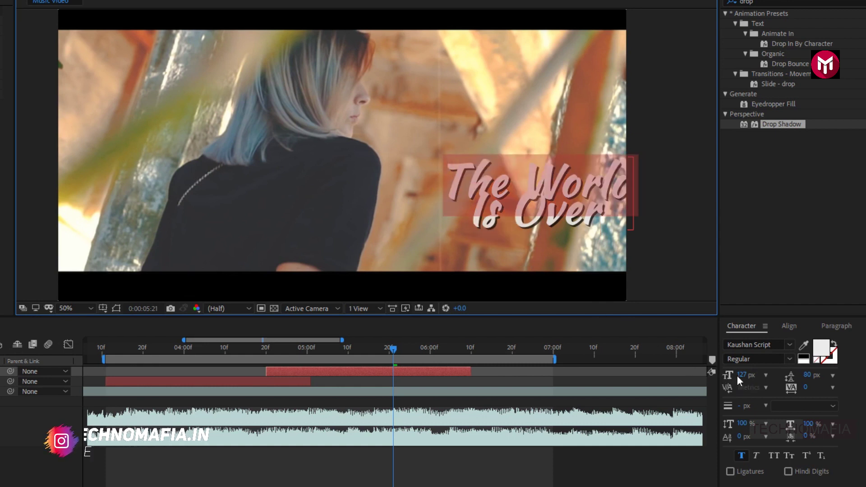
Set the lyric to 96 px font size with 121 px leading and preview it.
drag(738, 376, 725, 377)
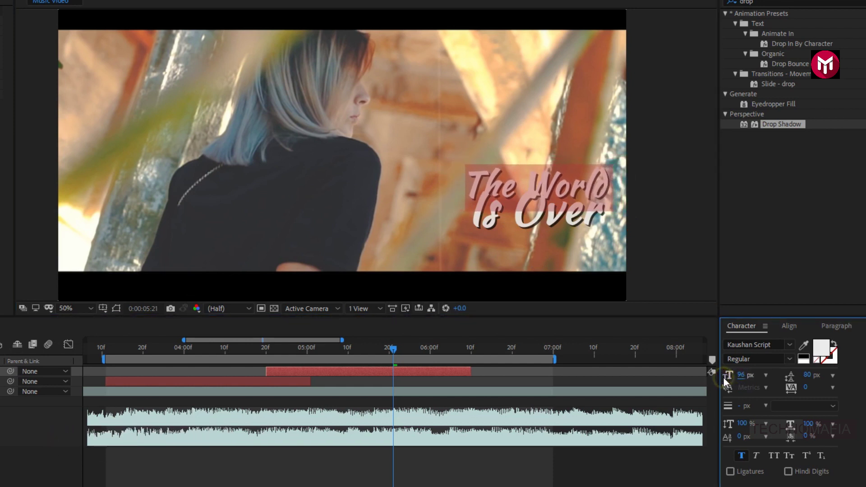
click(723, 378)
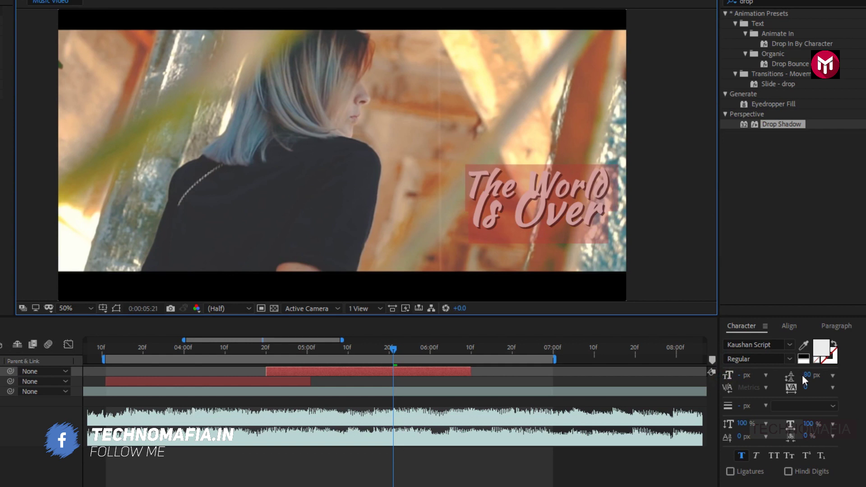
drag(806, 375, 832, 375)
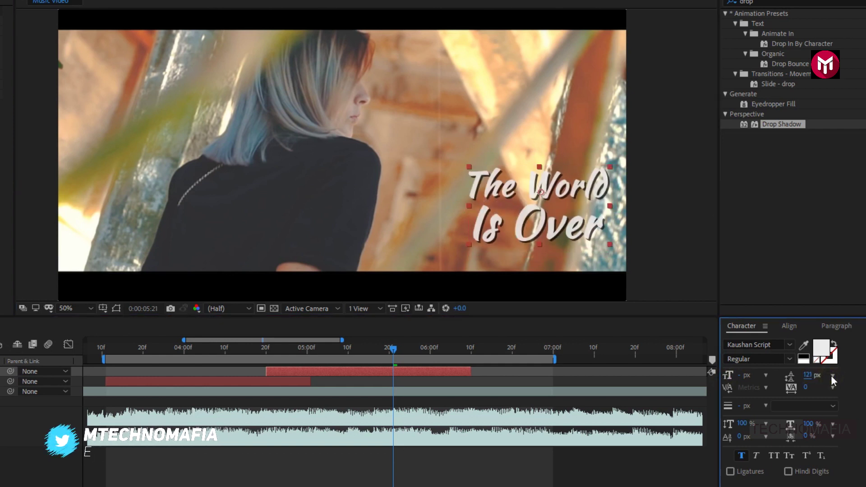
key(space)
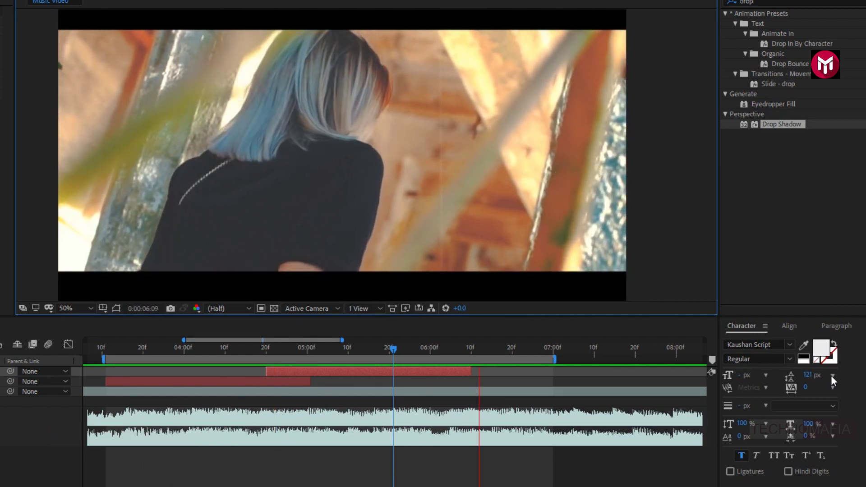
Drag the last Scale and Opacity keyframes to about 6:00 and preview the slower finish.
key(space)
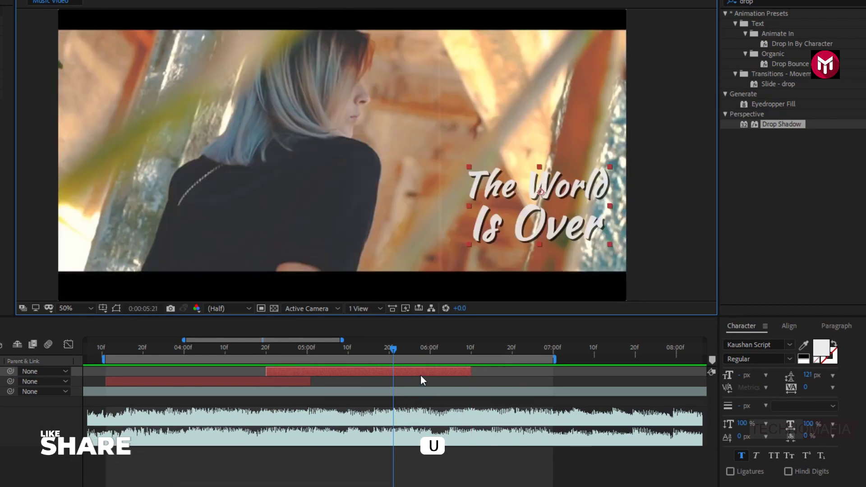
key(u)
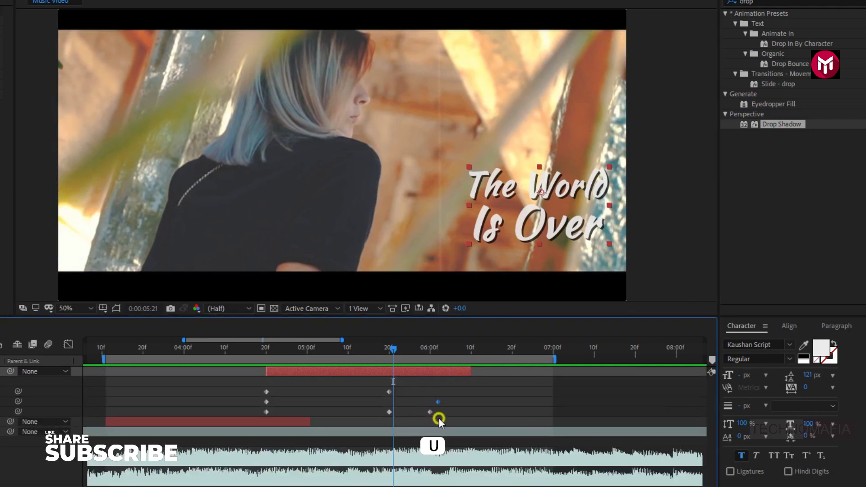
drag(430, 401, 467, 402)
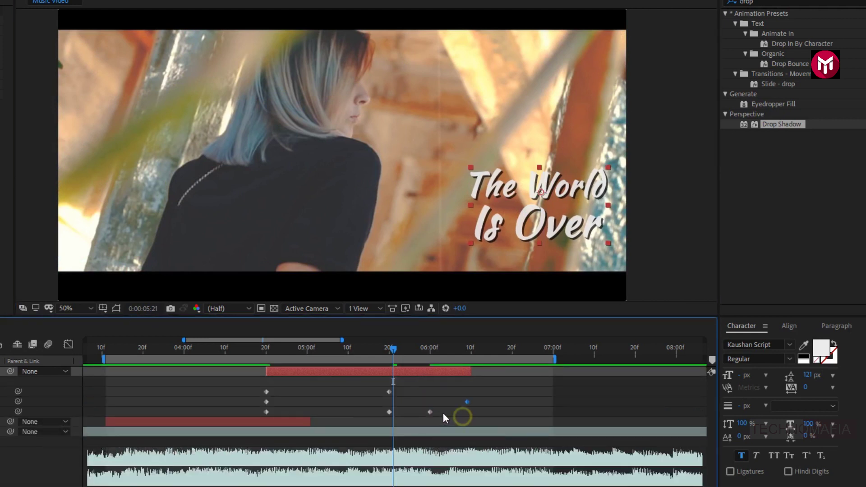
drag(459, 414, 467, 412)
key(space)
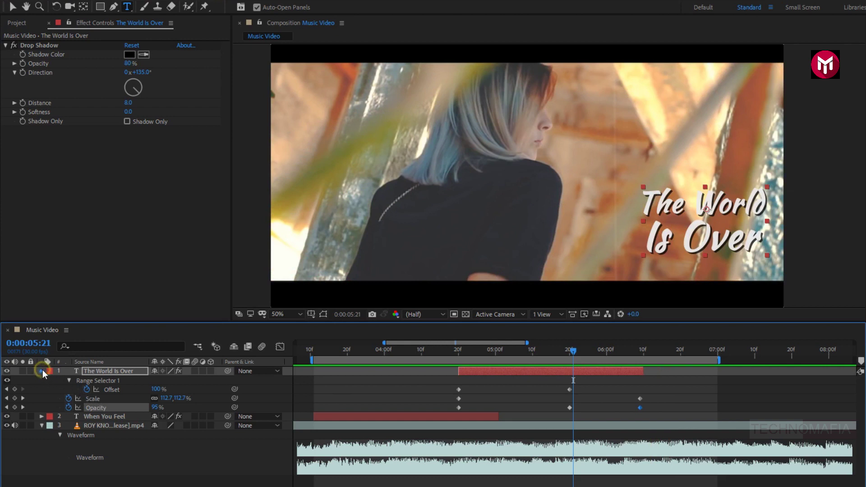
Duplicate the lyric layer at about 8:23 and start the copy at the playhead.
click(43, 370)
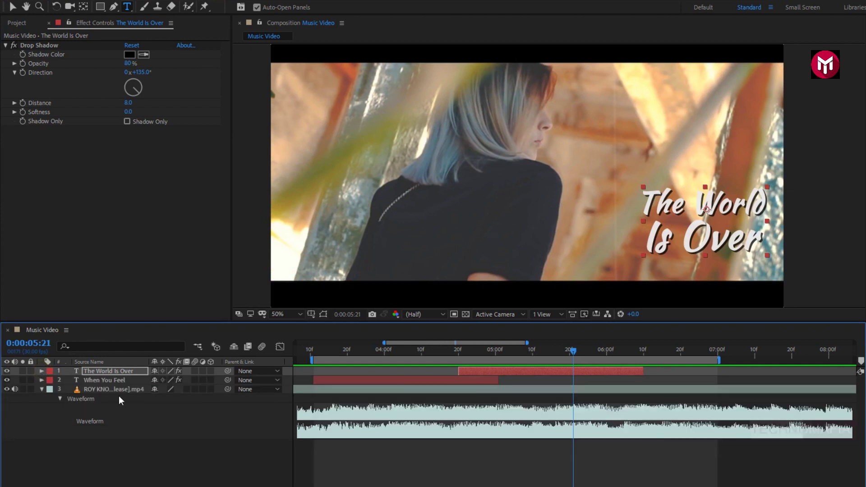
scroll(575, 406, down, 5)
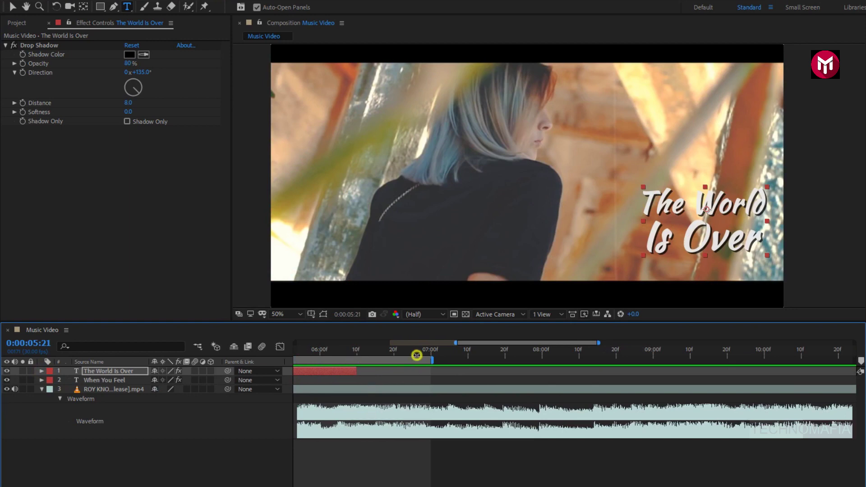
drag(458, 353, 627, 351)
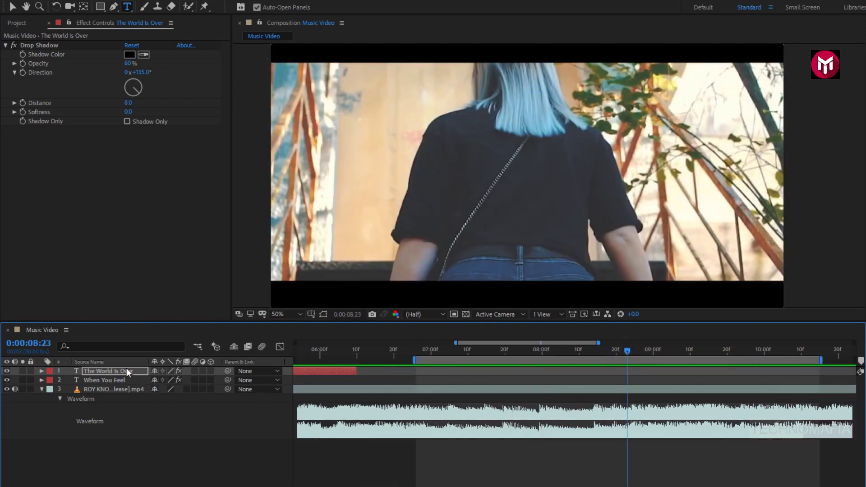
key(ctrl+d)
drag(325, 371, 754, 374)
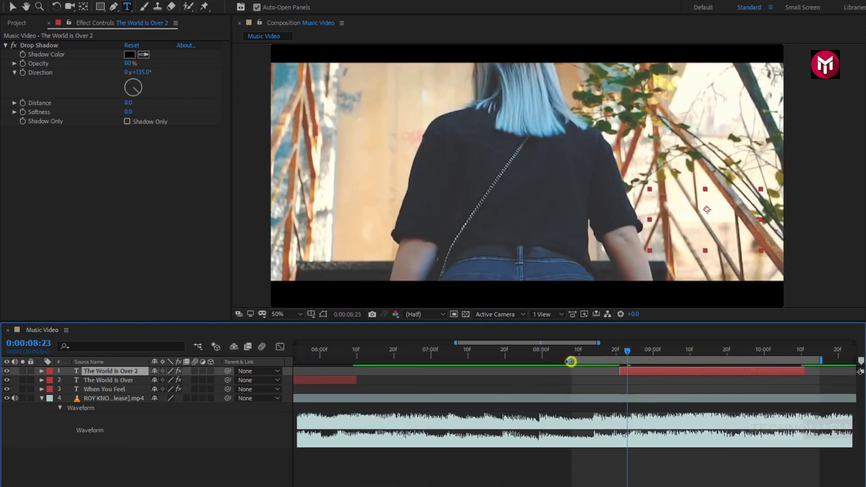
drag(628, 350, 724, 350)
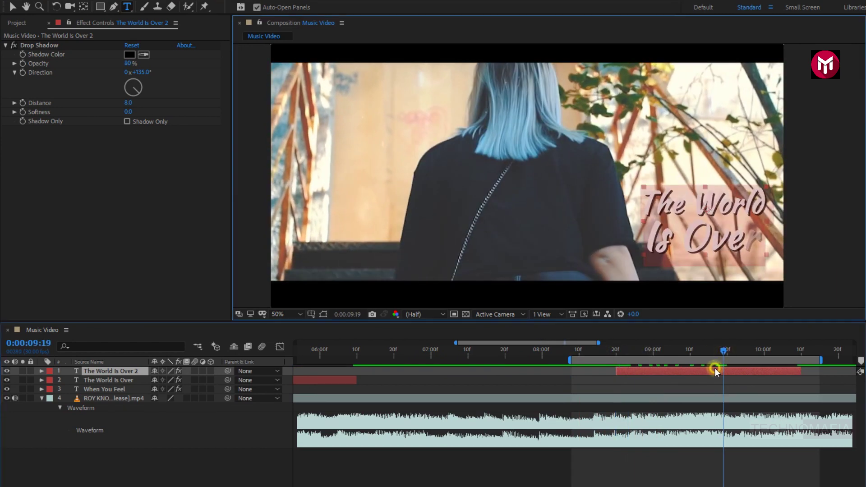
text(When)
Retype the copy as 'When You Say', preview it and nudge the layer slightly earlier.
key(Return)
text(You Say)
double_click(703, 205)
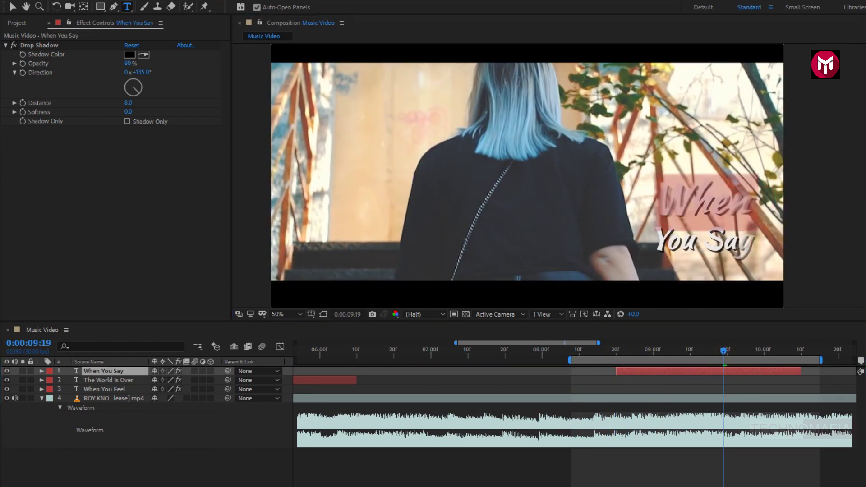
key(space)
drag(716, 370, 702, 370)
key(u)
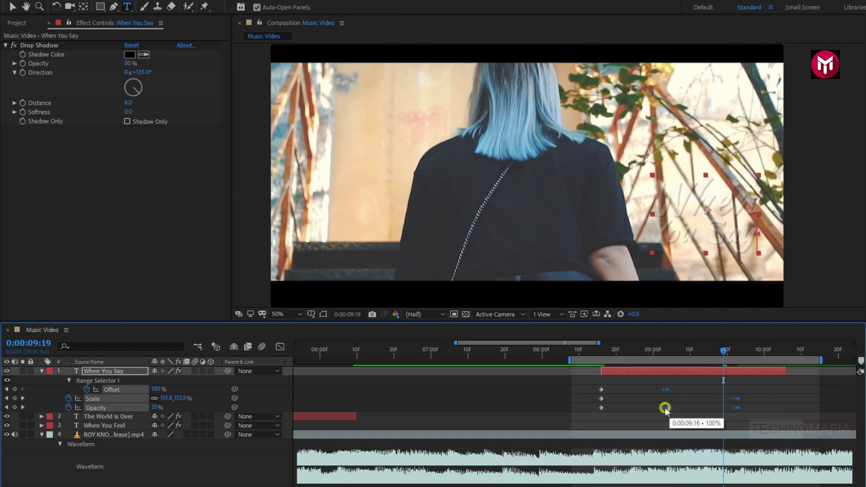
key(u)
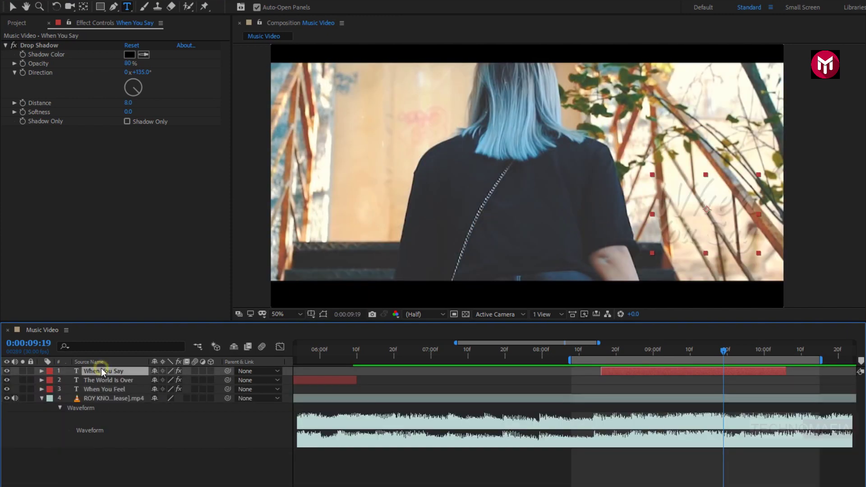
Duplicate as 'You Feeling Lonely' at ~10:00, extend its out point and delay the closing keyframes.
key(ctrl+d)
drag(528, 342, 613, 343)
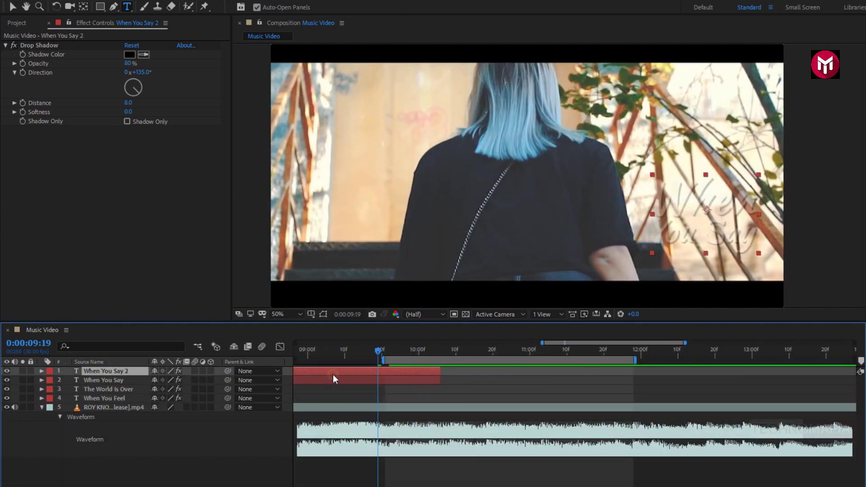
drag(337, 376, 467, 376)
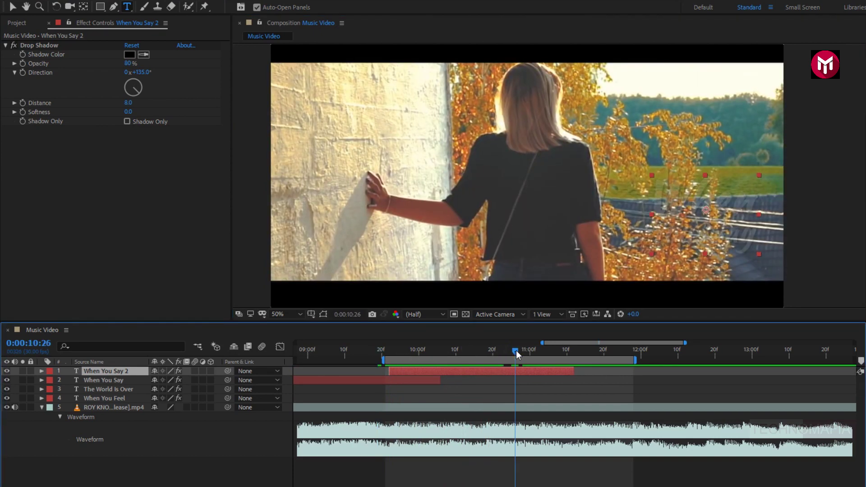
text(You Feling Lonel)
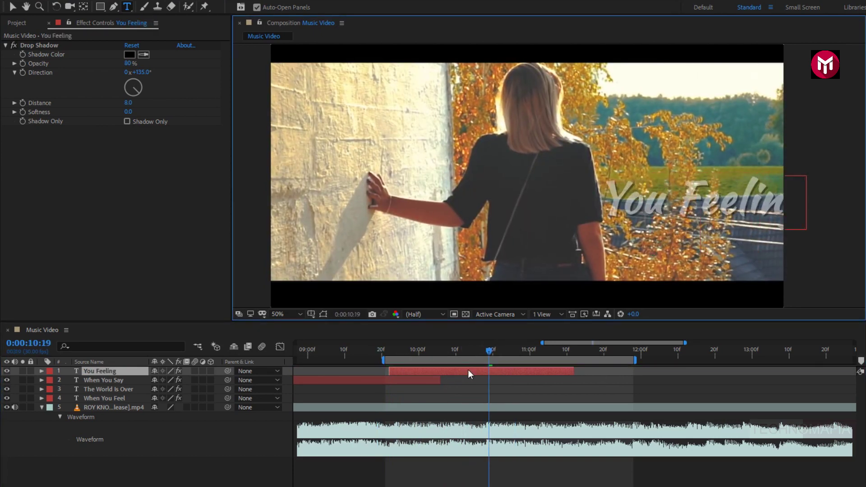
text(y)
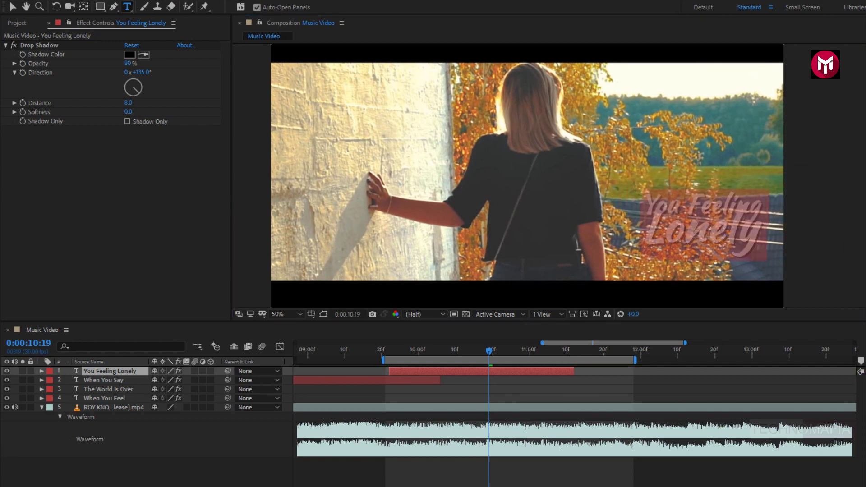
click(453, 352)
key(u)
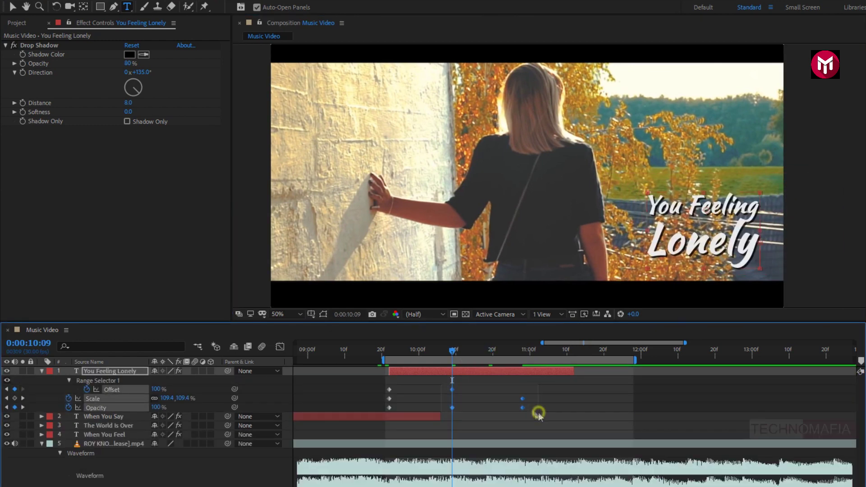
drag(575, 372, 636, 369)
drag(583, 403, 612, 409)
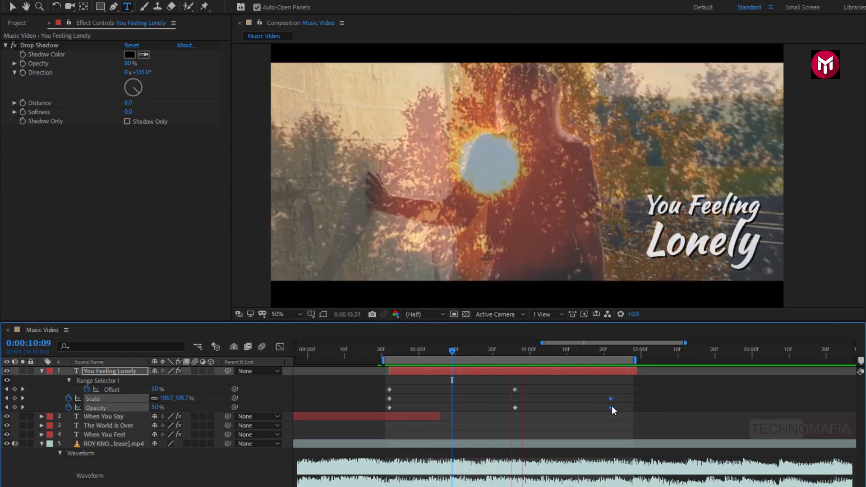
Set the work area to run from 0 to about 14 seconds.
key(minus)
drag(643, 361, 685, 361)
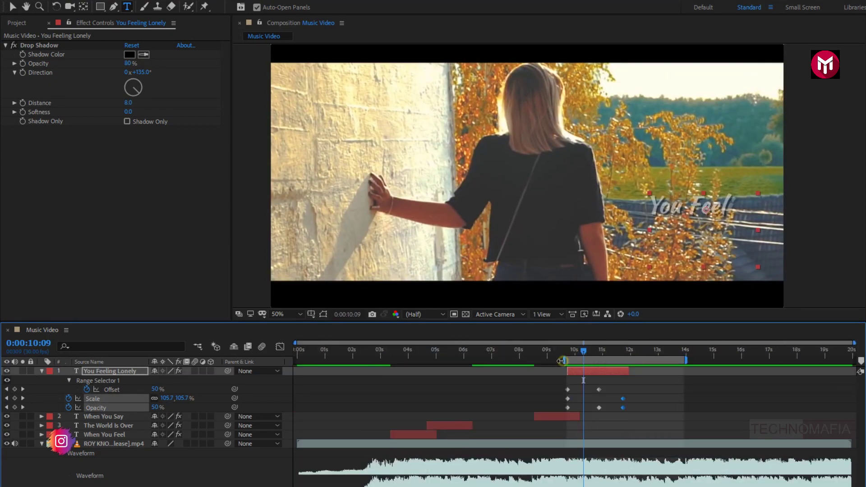
drag(566, 361, 295, 360)
click(296, 350)
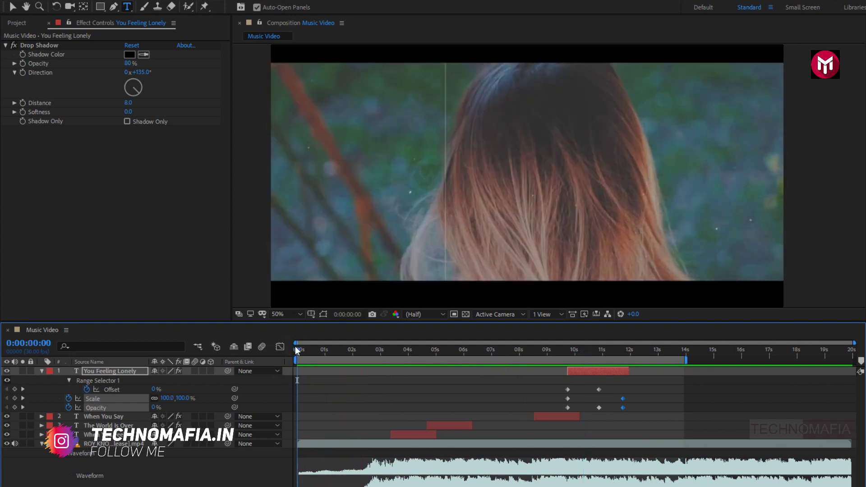
key(space)
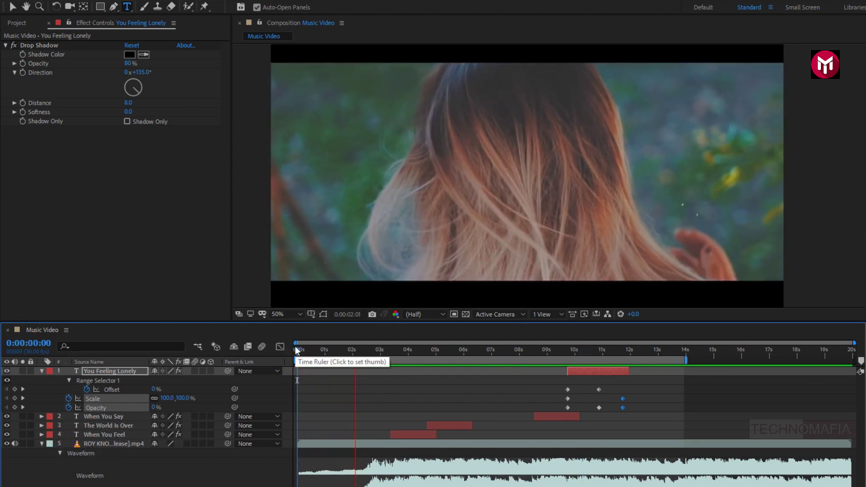